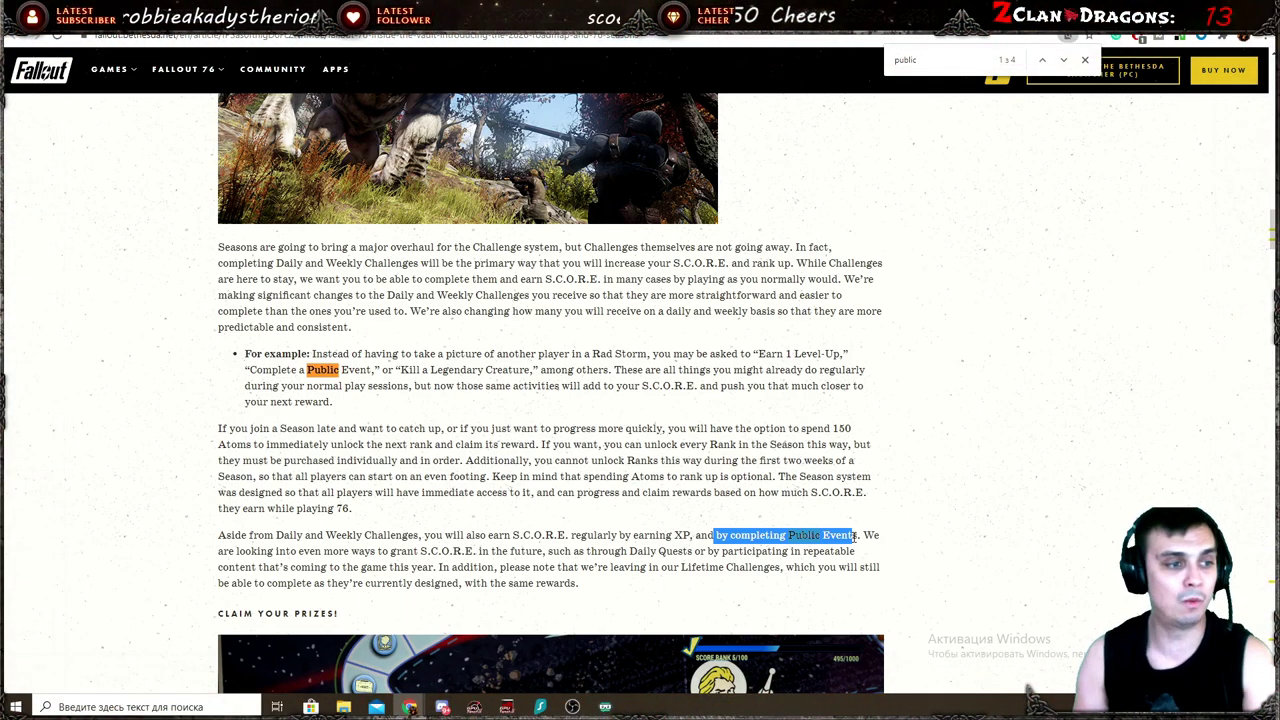
Close the page search and highlight the article's wording on future ways to earn S.C.O.R.E., including Daily Quests.
key("Escape")
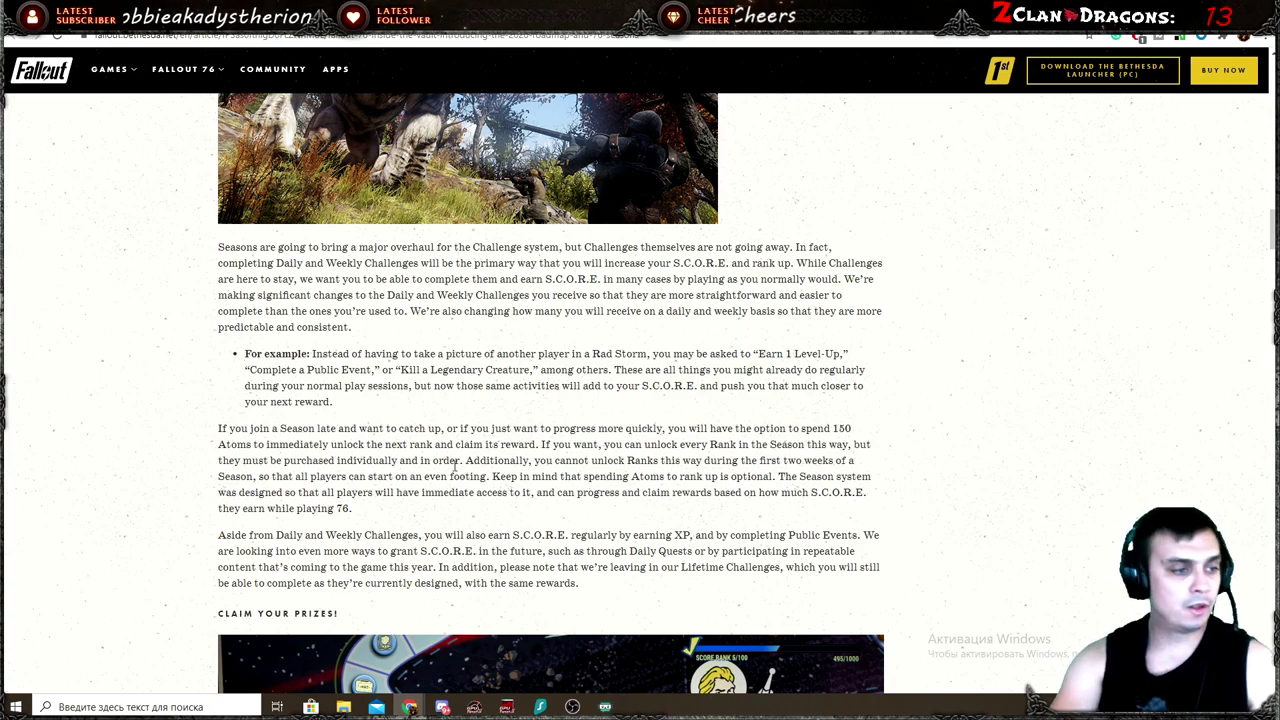
left_click_drag(350, 552, 594, 551)
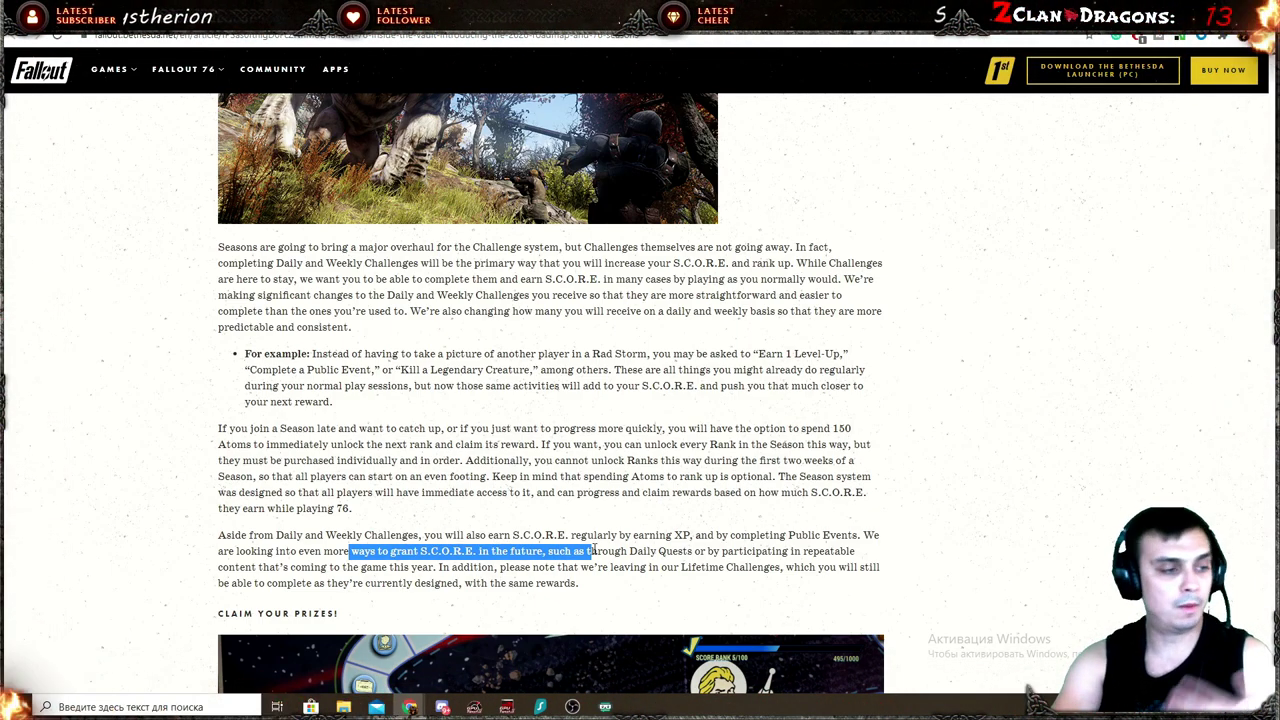
left_click(523, 551)
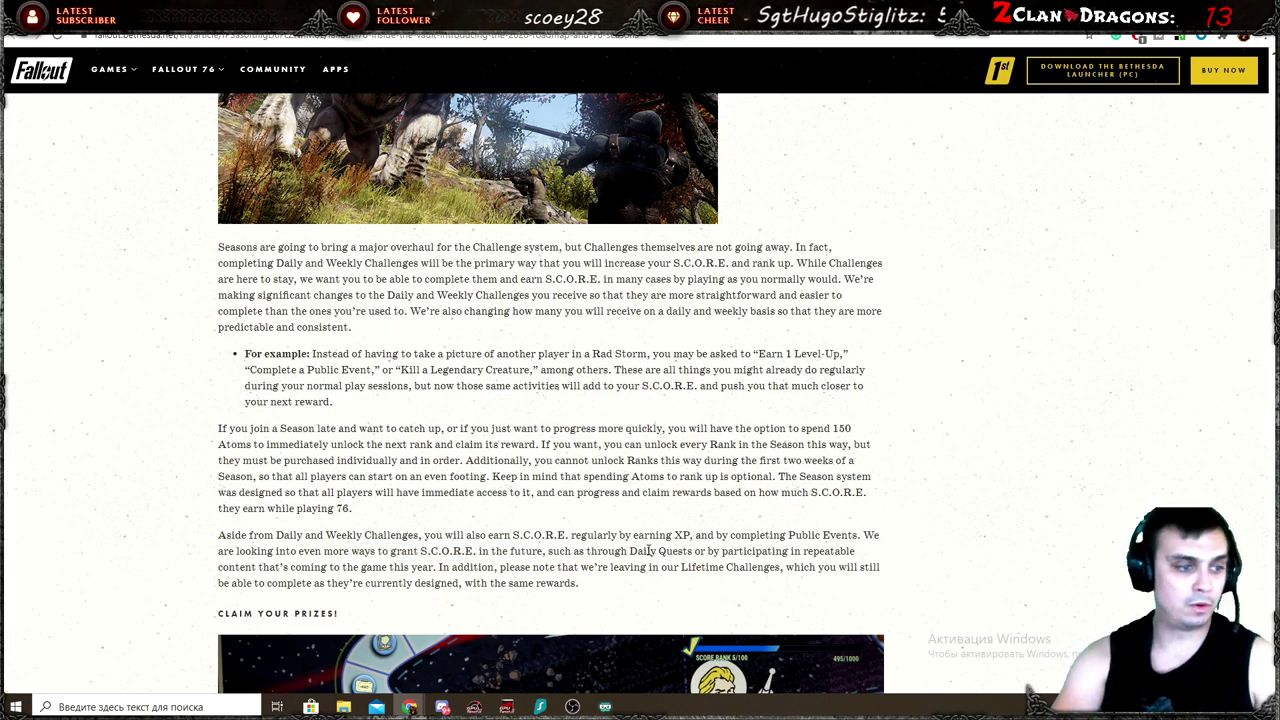
left_click_drag(648, 551, 675, 551)
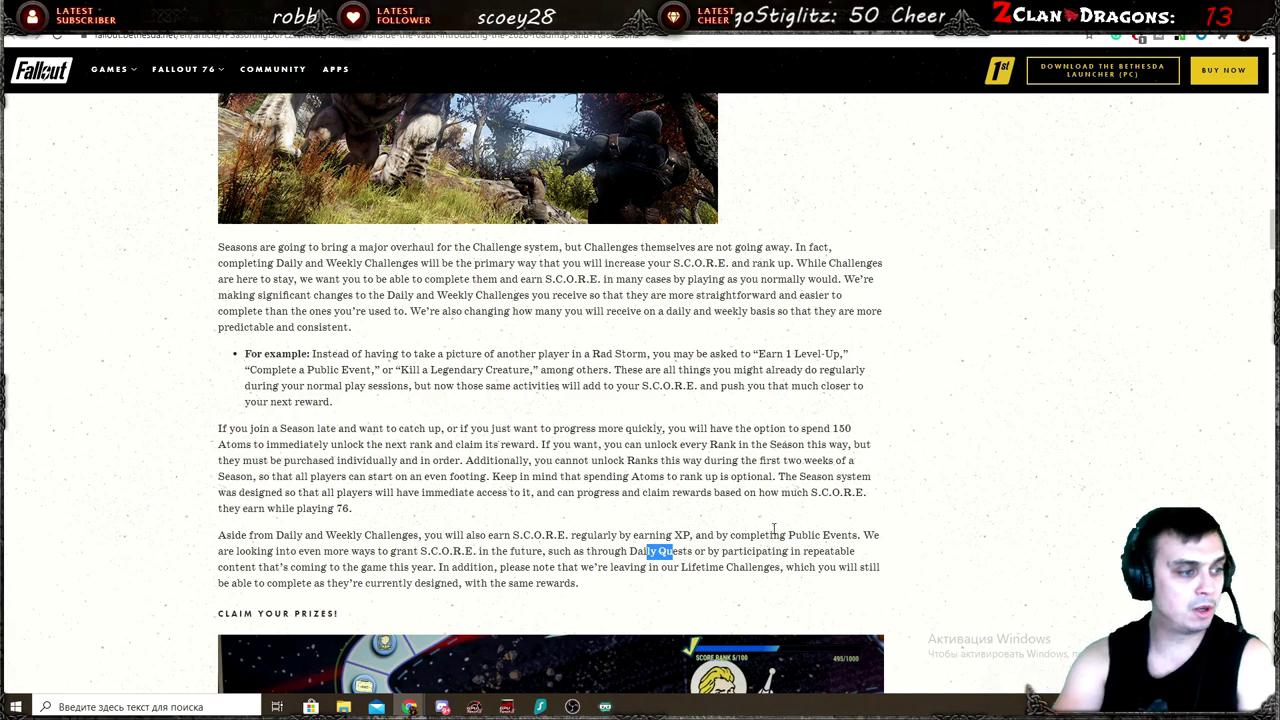
Switch to the Next Build spreadsheet and examine the points required per rank on the battle pass sheet, from Rank 1 to Rank 100.
key("alt+Tab")
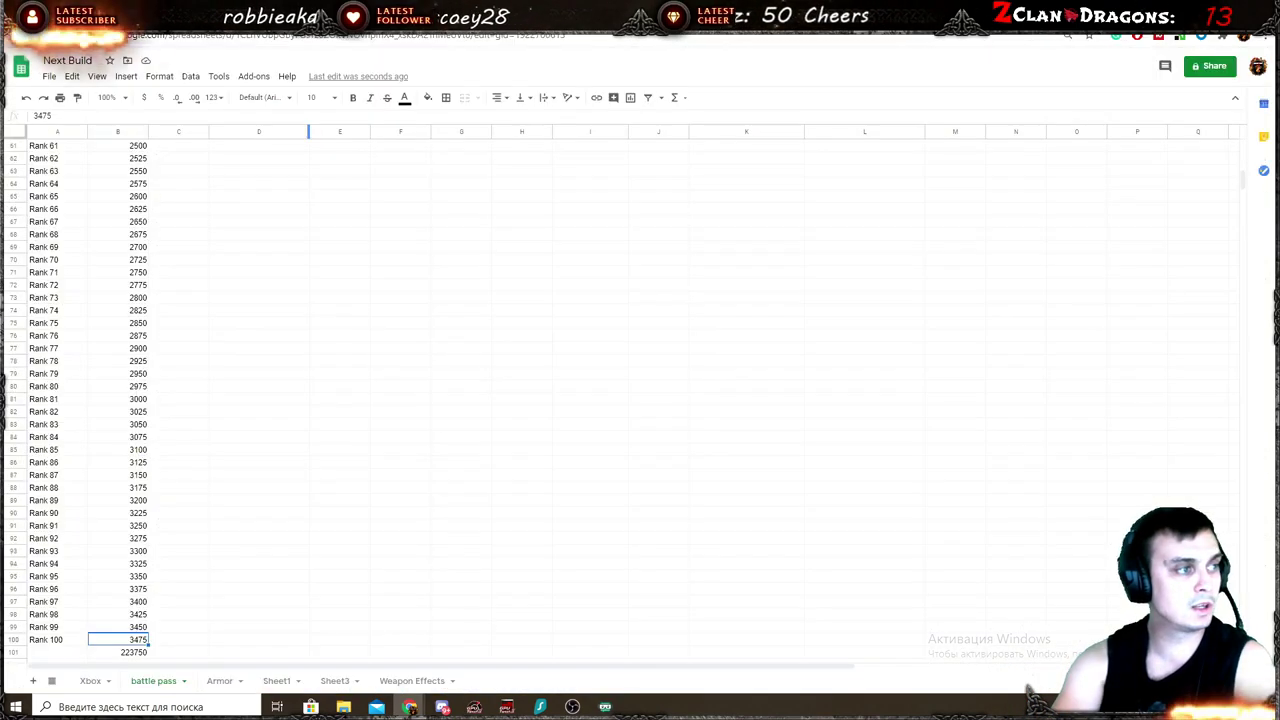
scroll(250, 350, "up", 20)
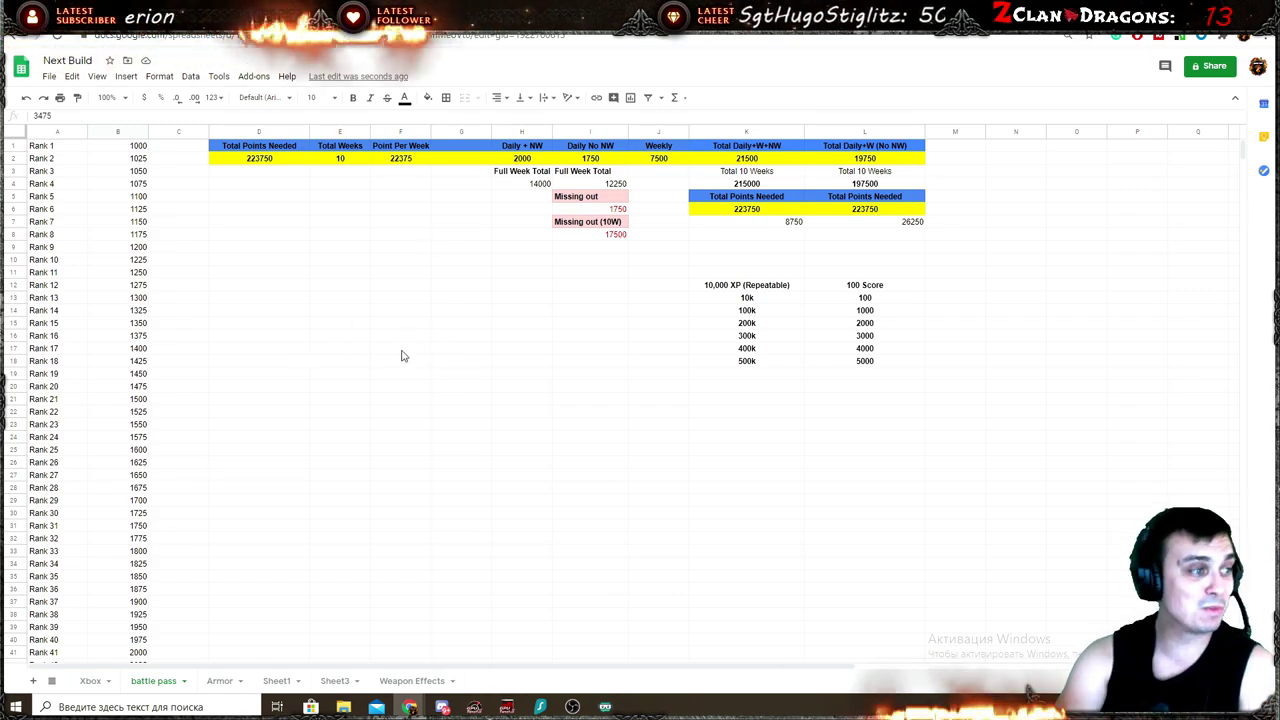
left_click(118, 146)
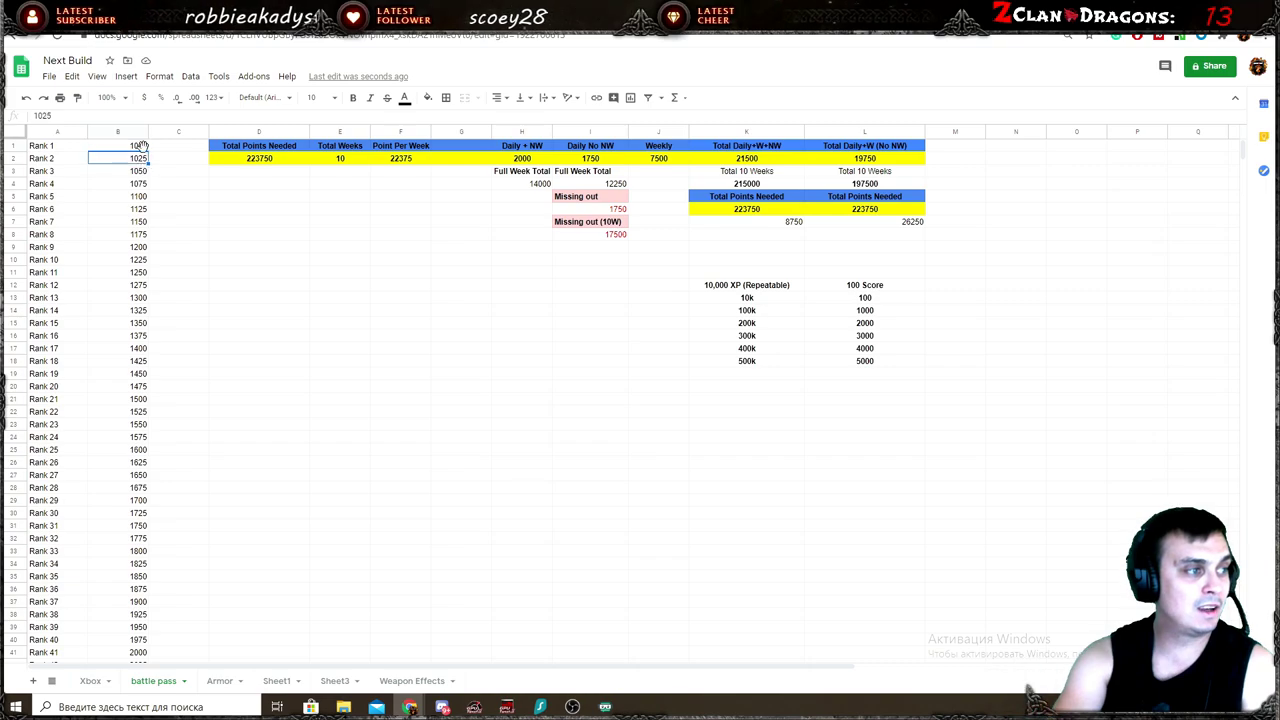
left_click(46, 160)
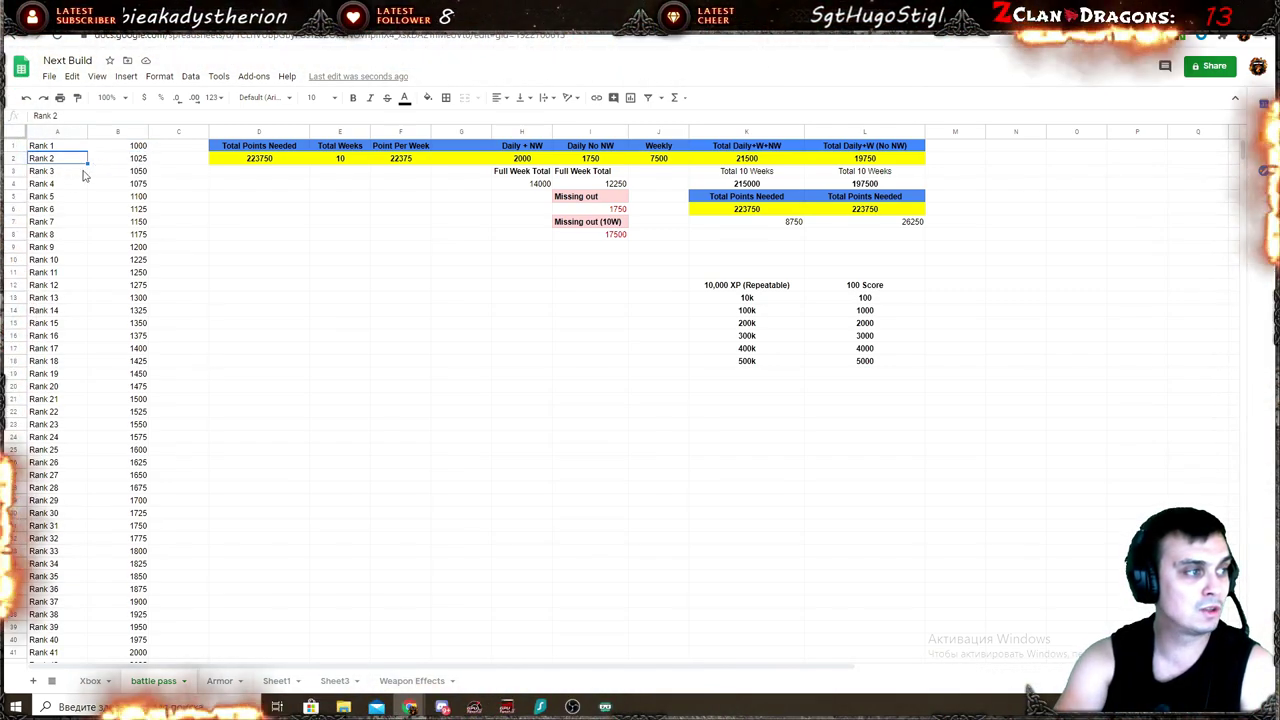
left_click(128, 160)
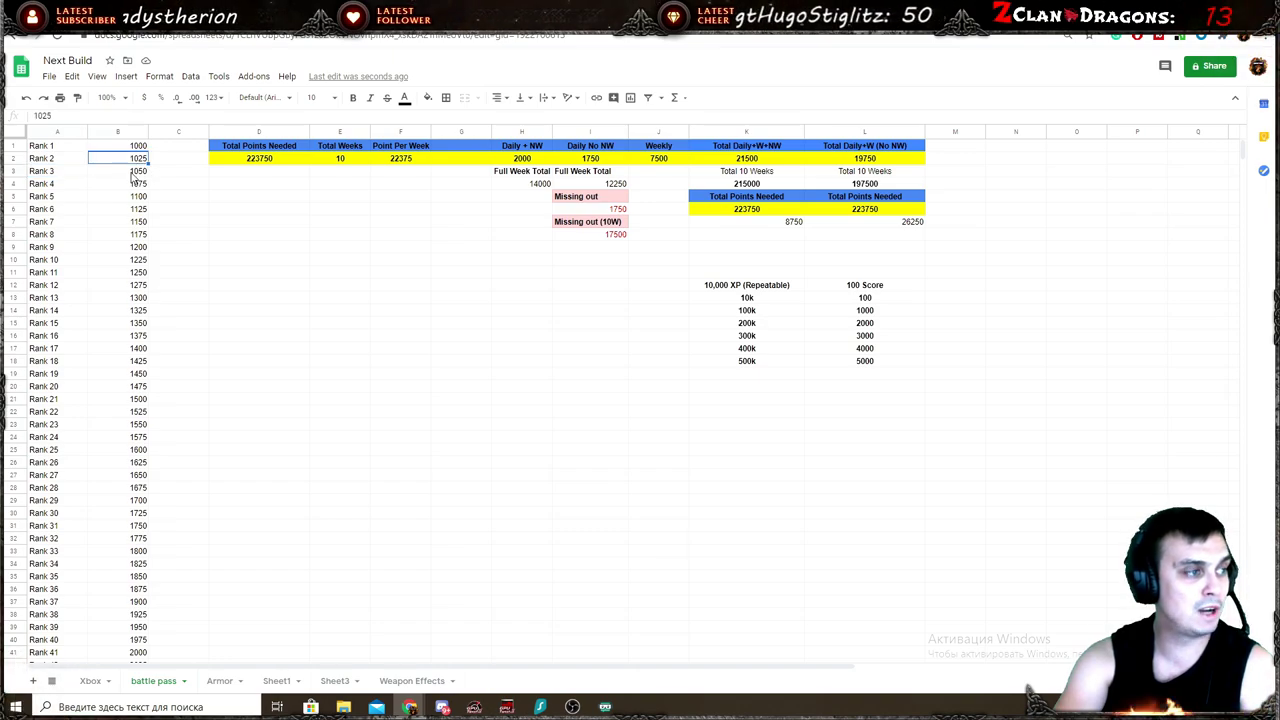
left_click(133, 174)
scroll(132, 250, "down", 3)
scroll(132, 250, "down", 5)
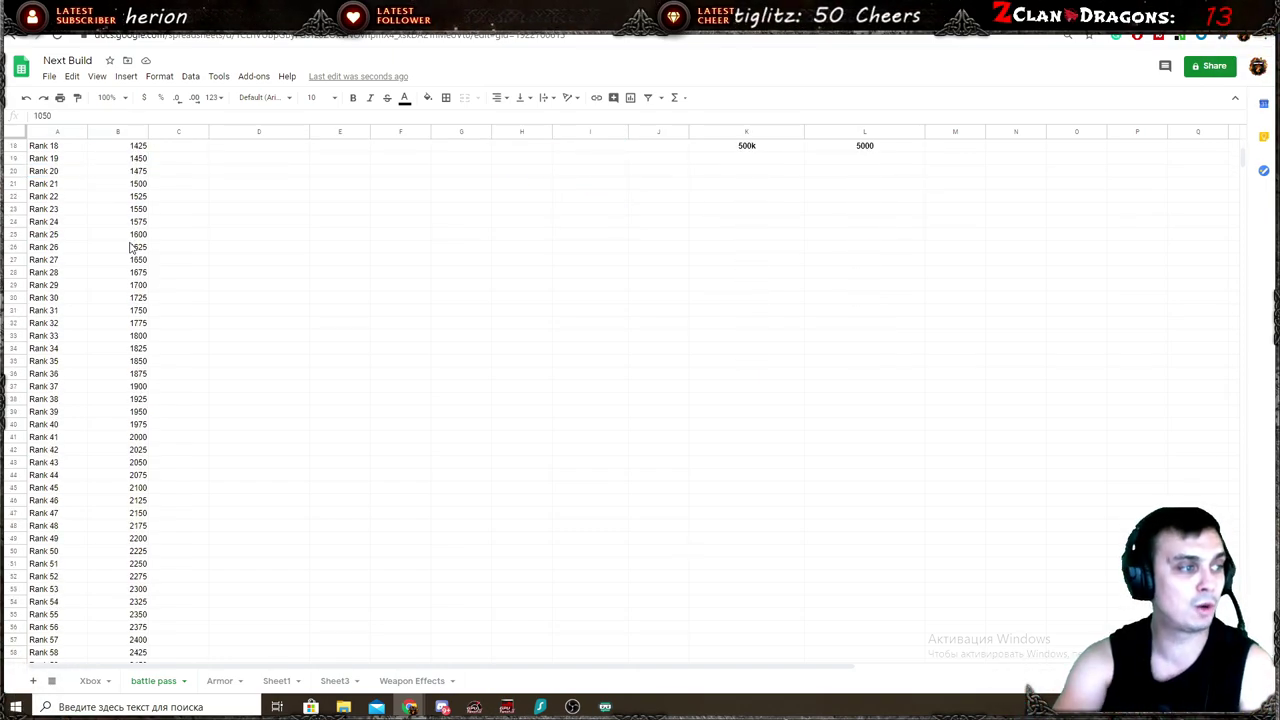
scroll(137, 283, "down", 3)
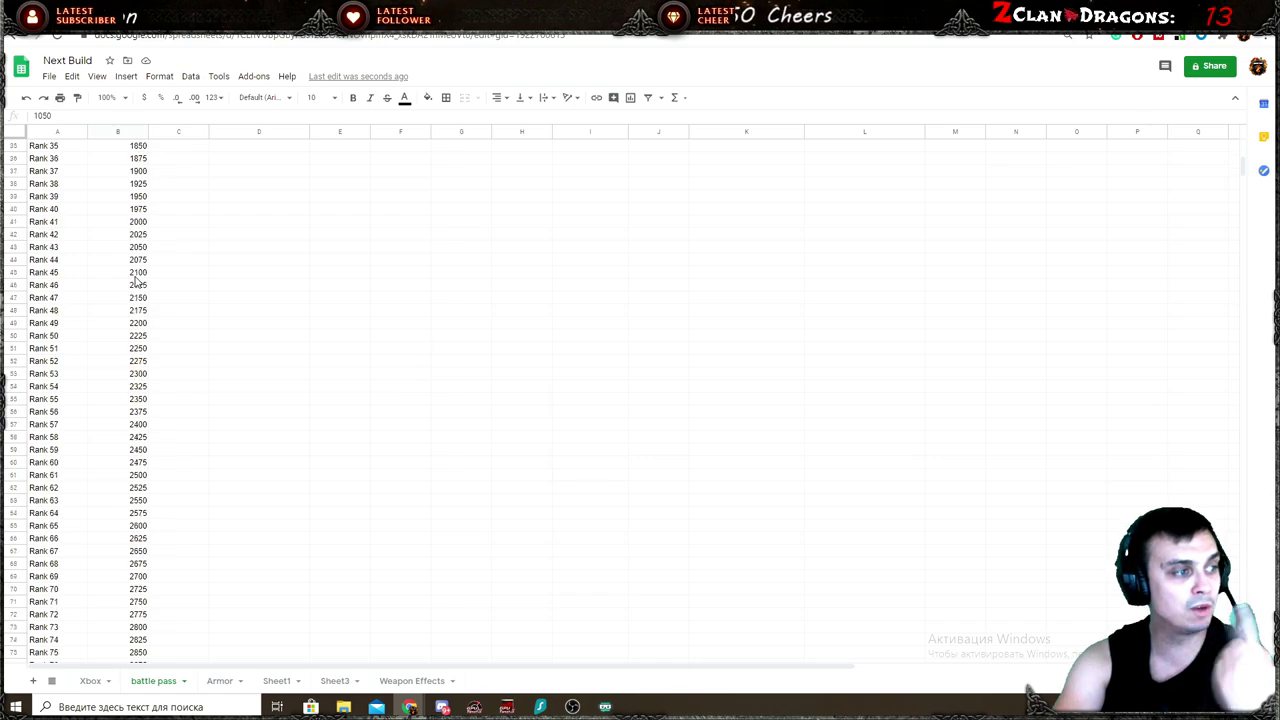
scroll(138, 284, "down", 11)
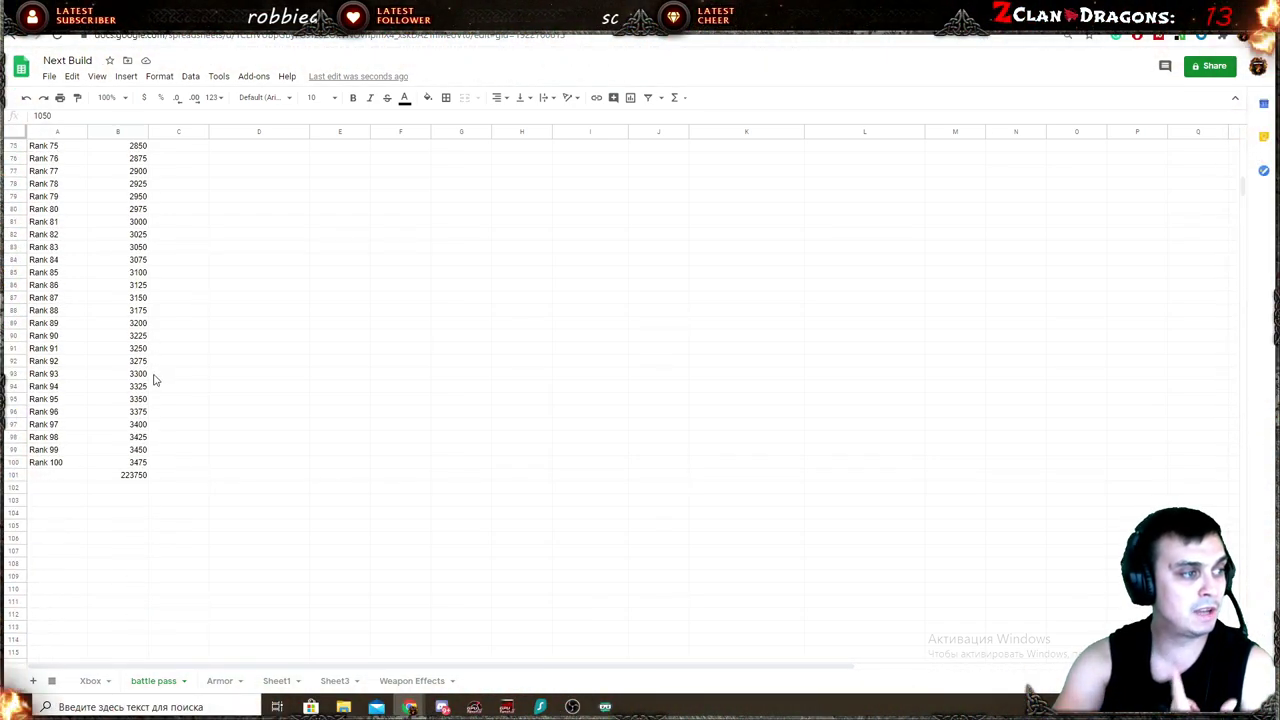
Inspect the summed total beneath the rank points and compare it with the values for Ranks 99 and 100.
left_click(130, 479)
scroll(397, 471, "up", 9)
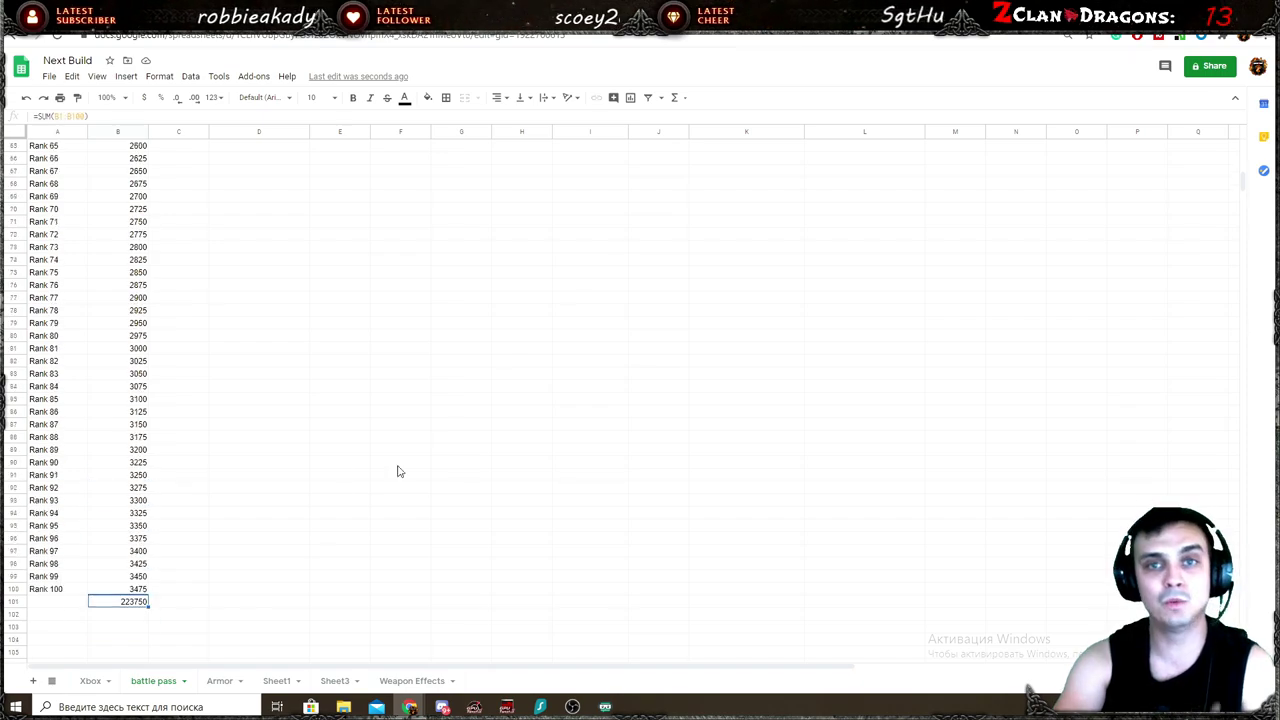
scroll(366, 474, "down", 8)
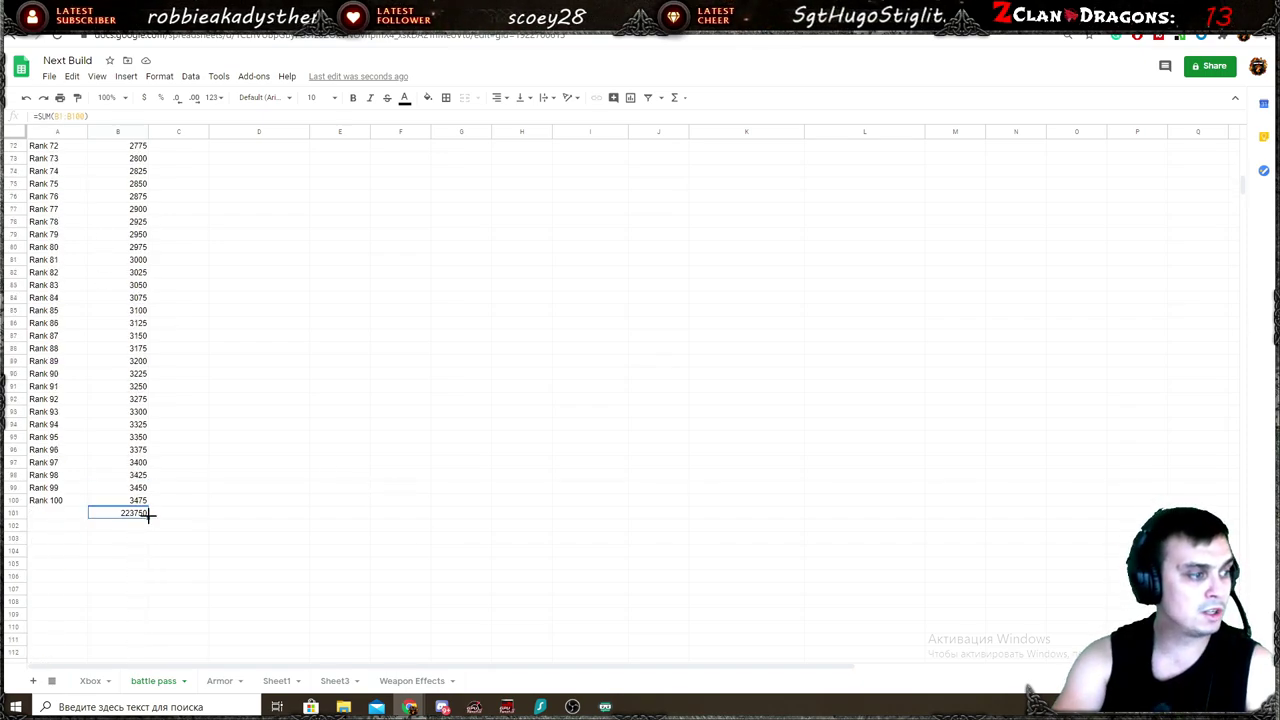
left_click(130, 501)
left_click(143, 489)
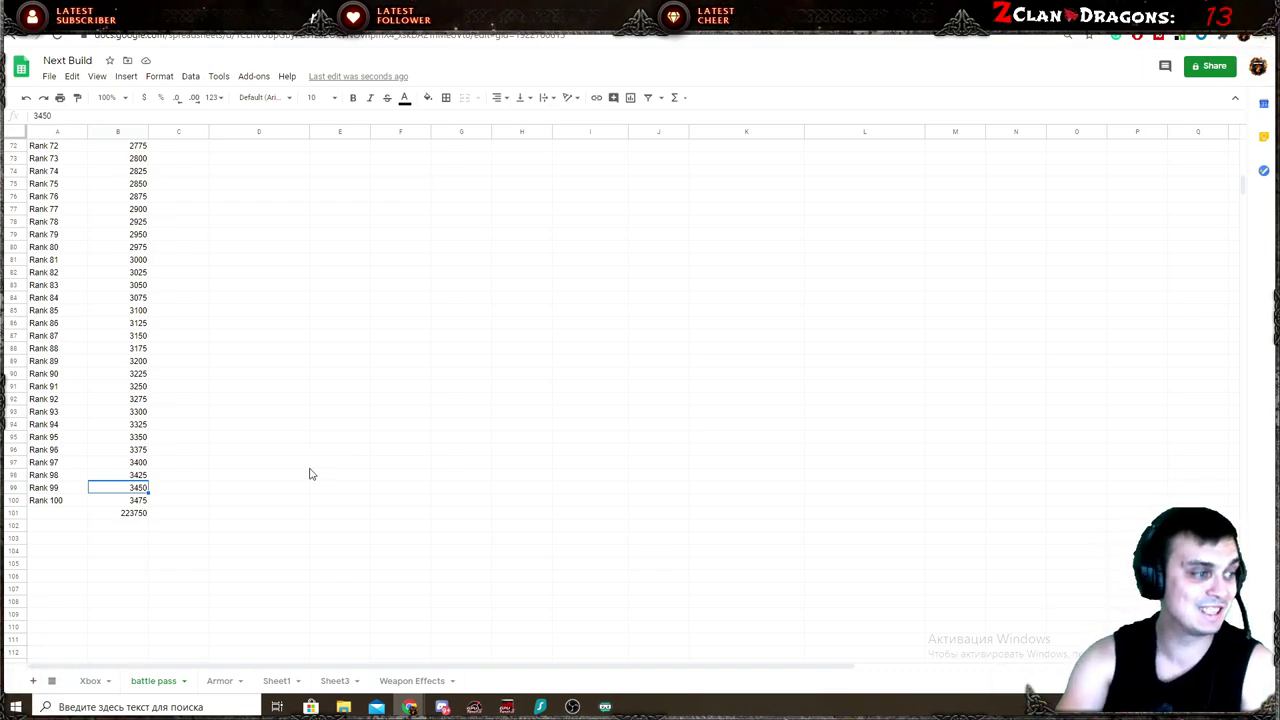
left_click(126, 514)
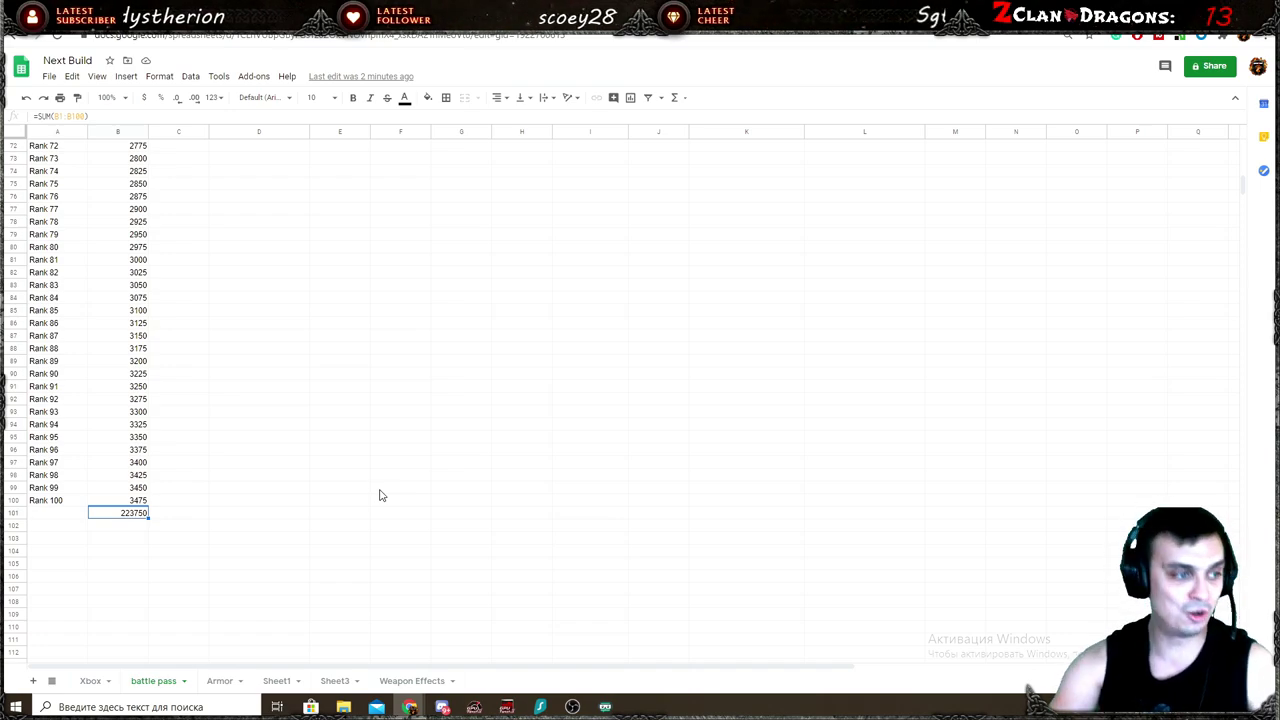
Review the summary cells for total points needed, total weeks, points per week, and daily points with and without NW.
scroll(379, 460, "up", 10)
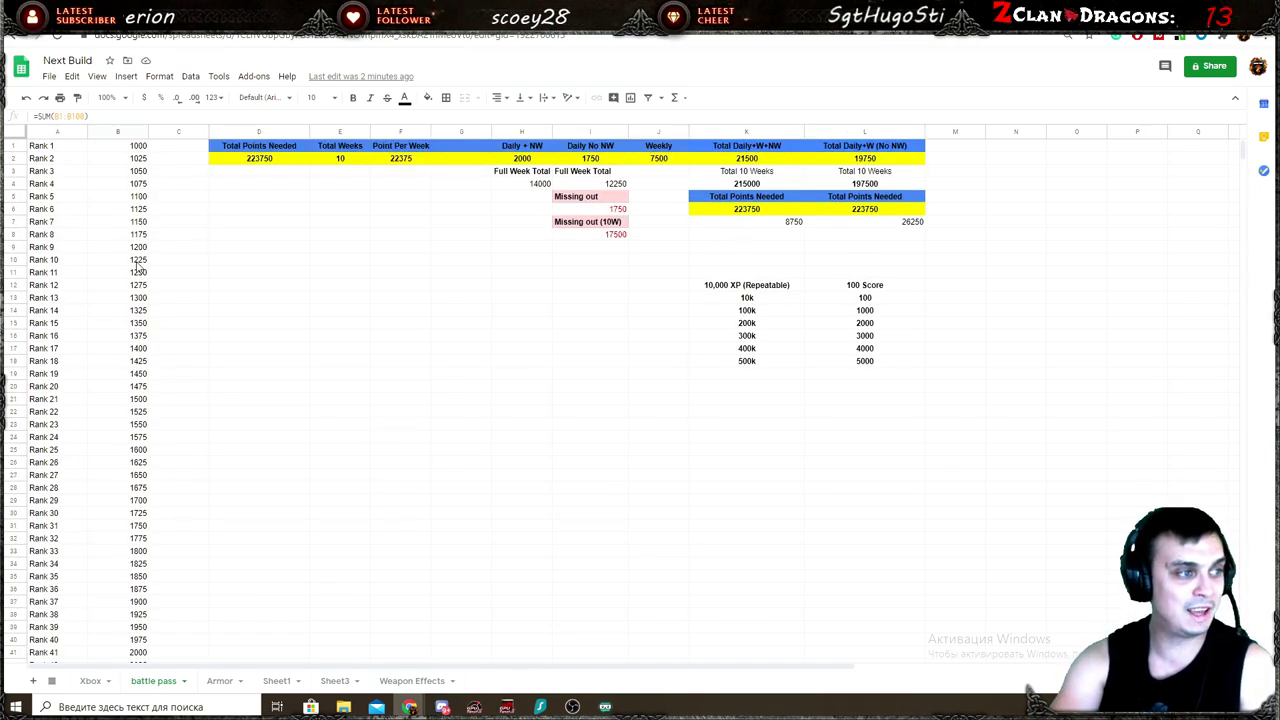
left_click(252, 162)
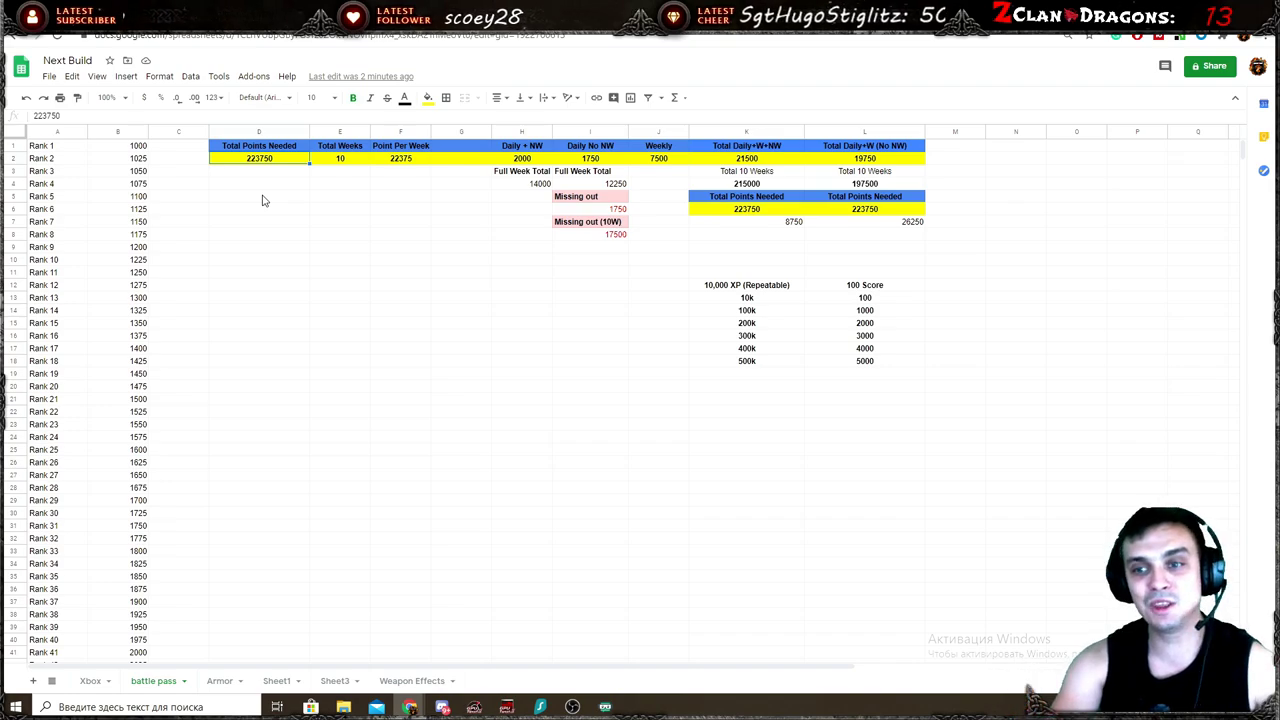
left_click(341, 161)
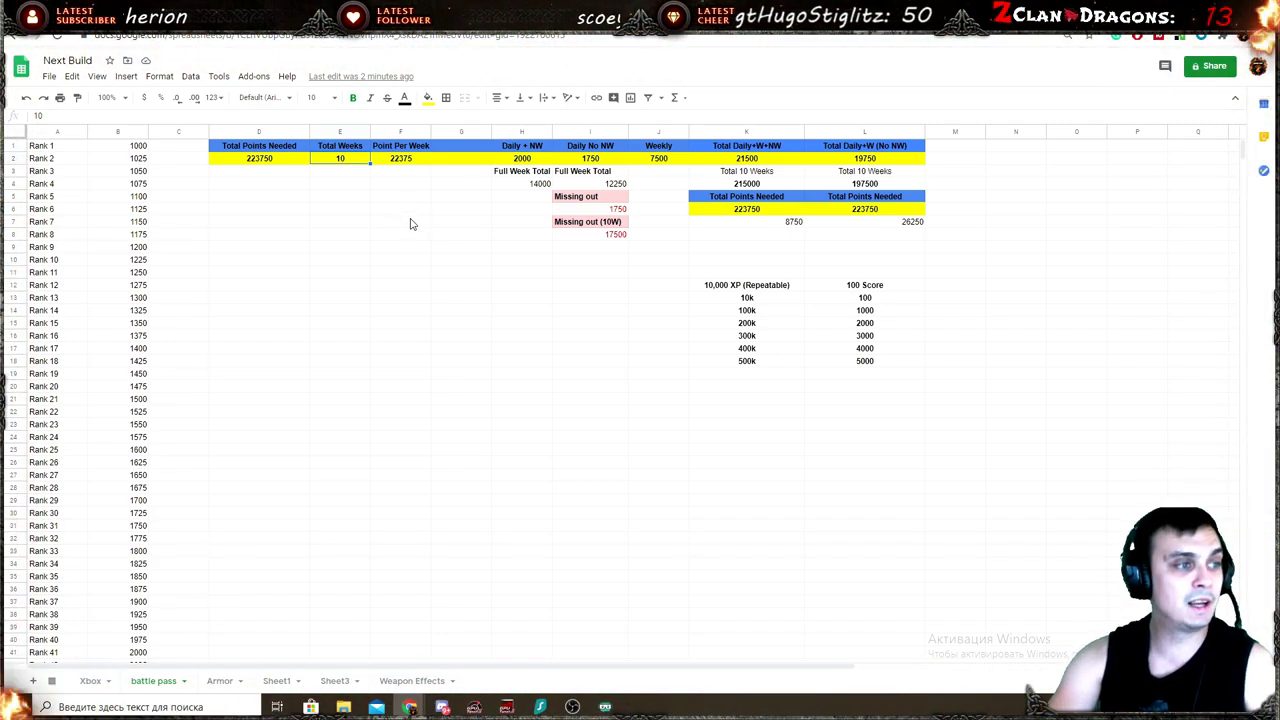
left_click(398, 160)
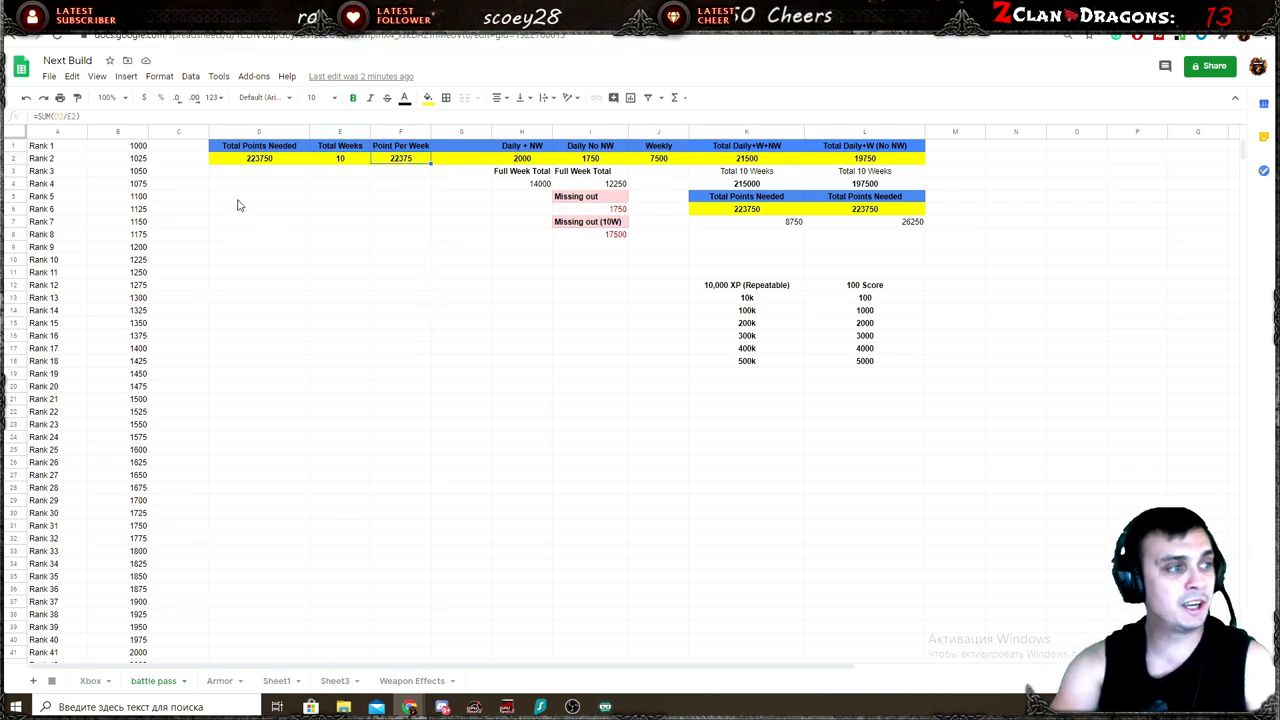
left_click(258, 164)
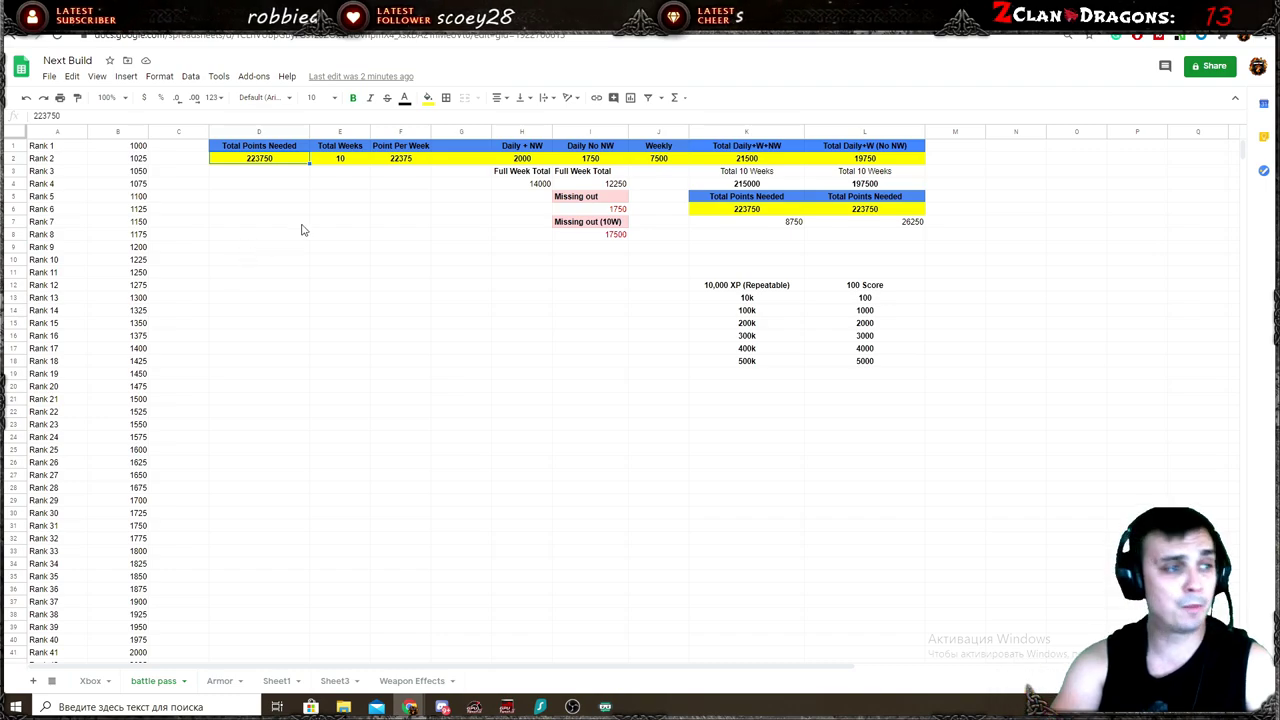
left_click(395, 163)
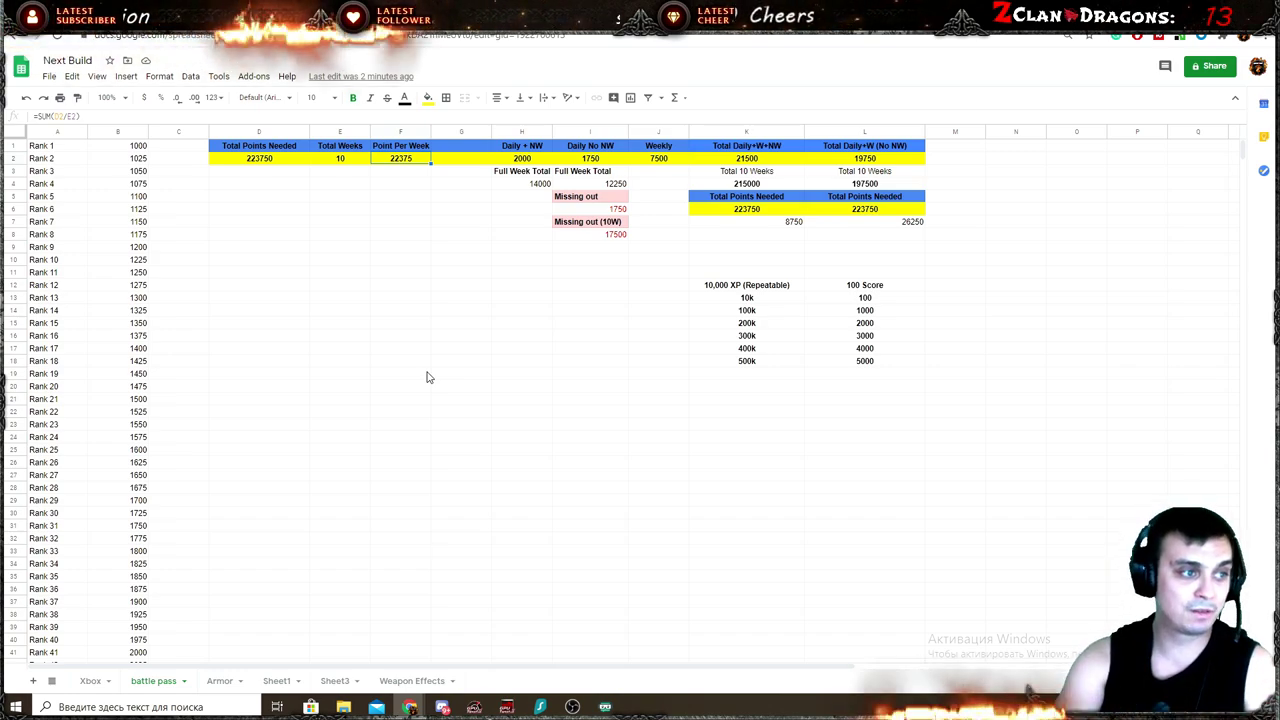
left_click(522, 160)
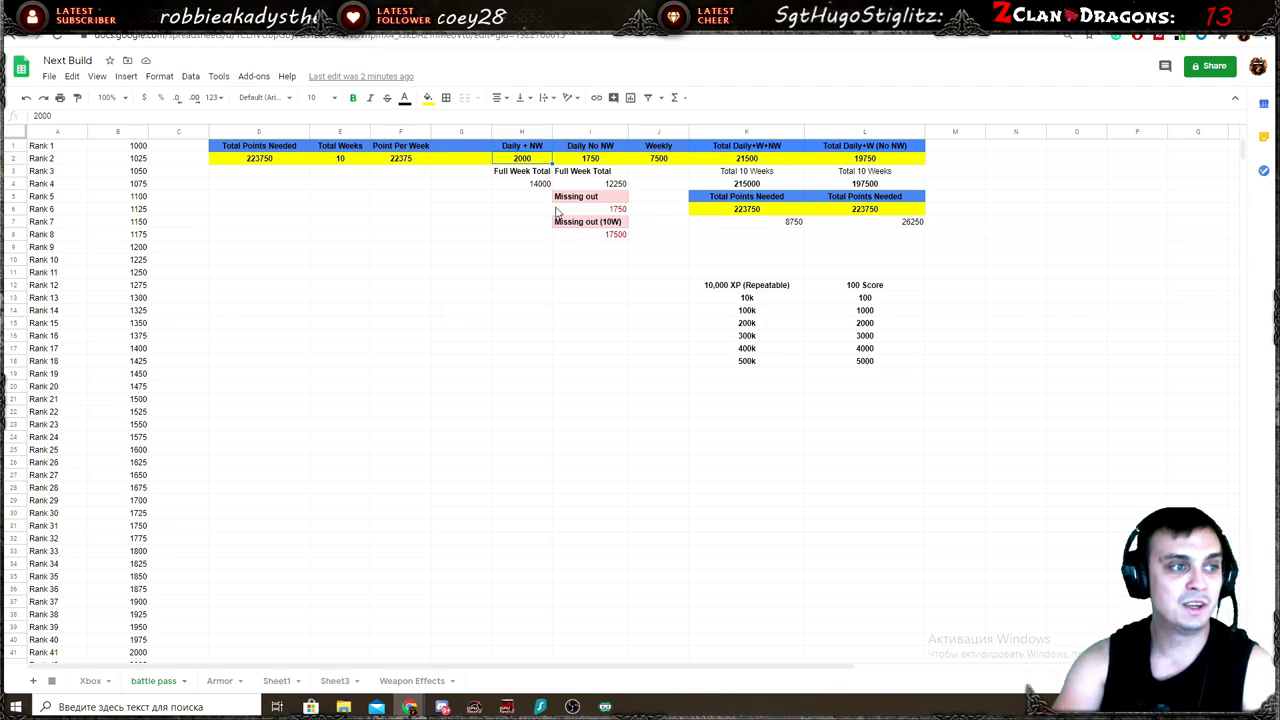
left_click(597, 160)
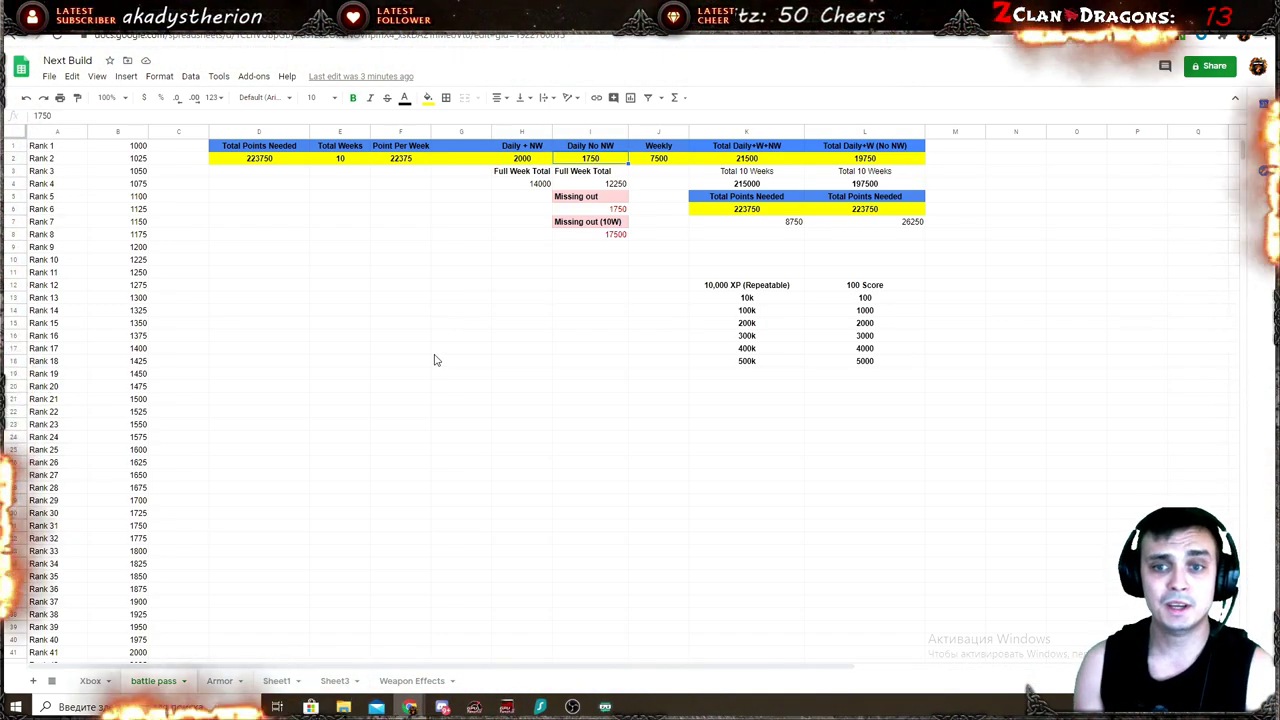
left_click(534, 161)
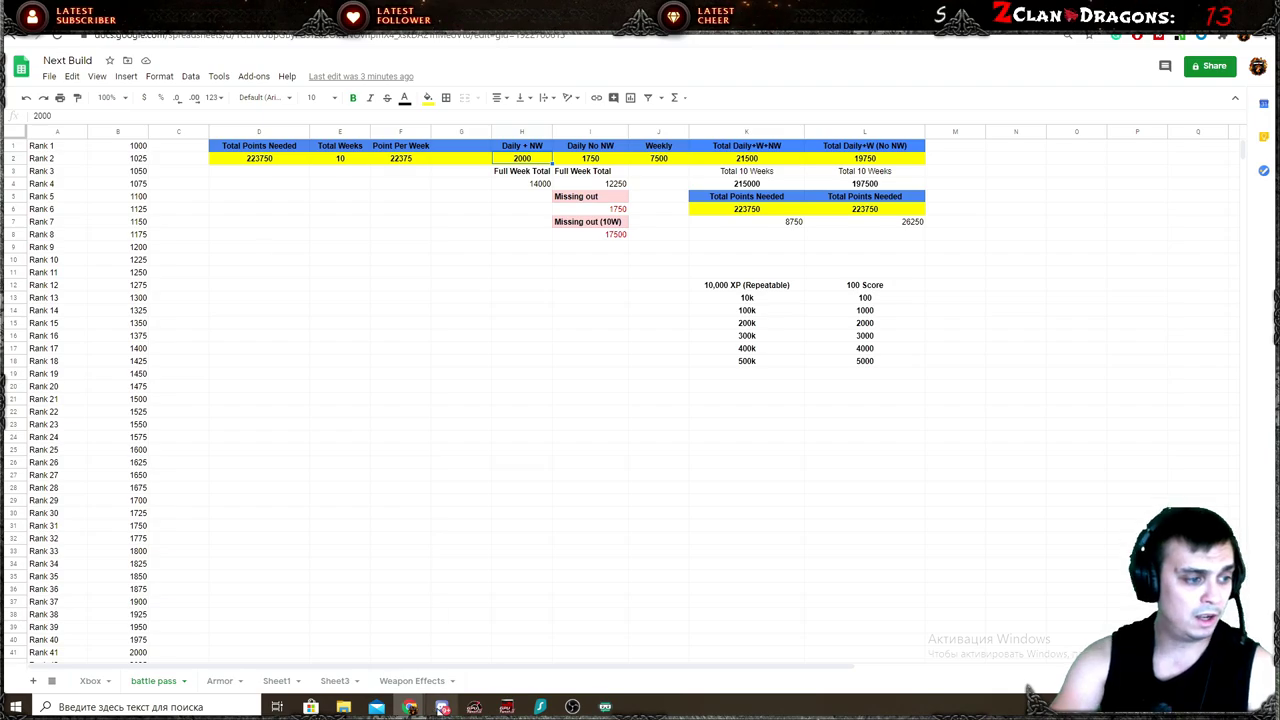
Switch to Discord and enlarge the daily challenges screenshot in the Z Clan server's daily-weekly-challenges channel.
left_click(442, 707)
scroll(116, 556, "down", 2)
scroll(116, 550, "down", 6)
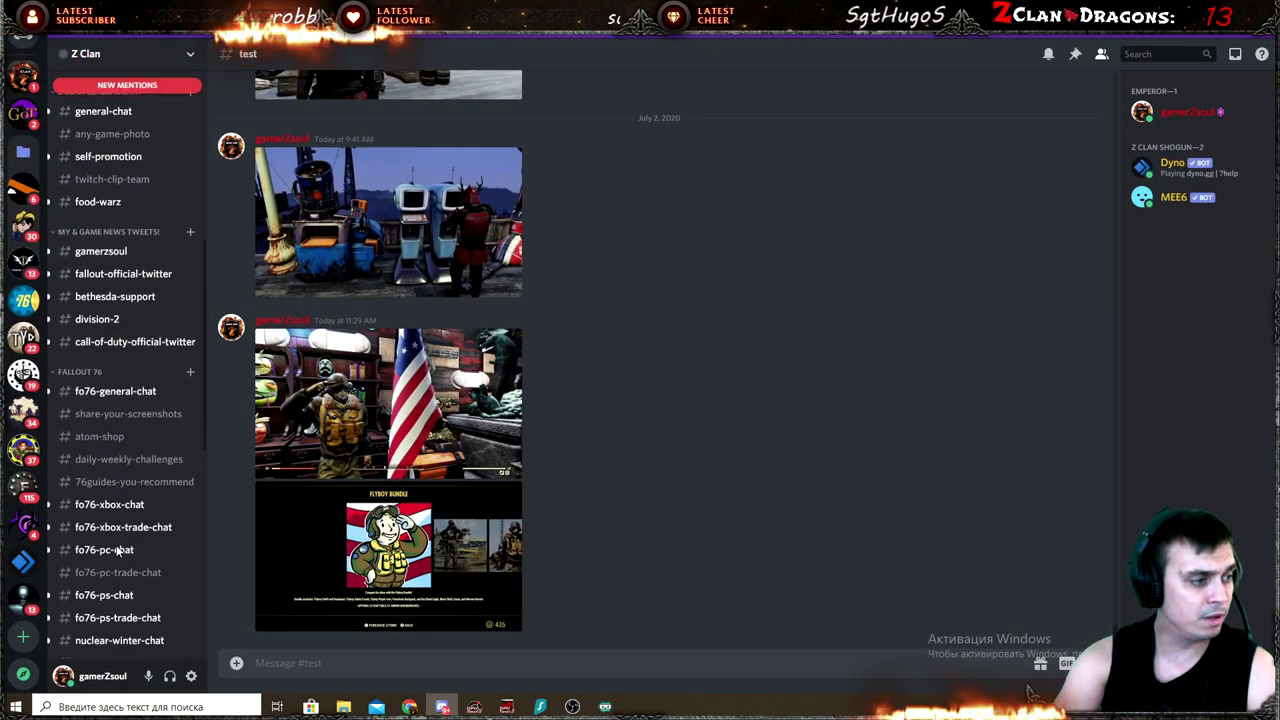
scroll(142, 362, "down", 1)
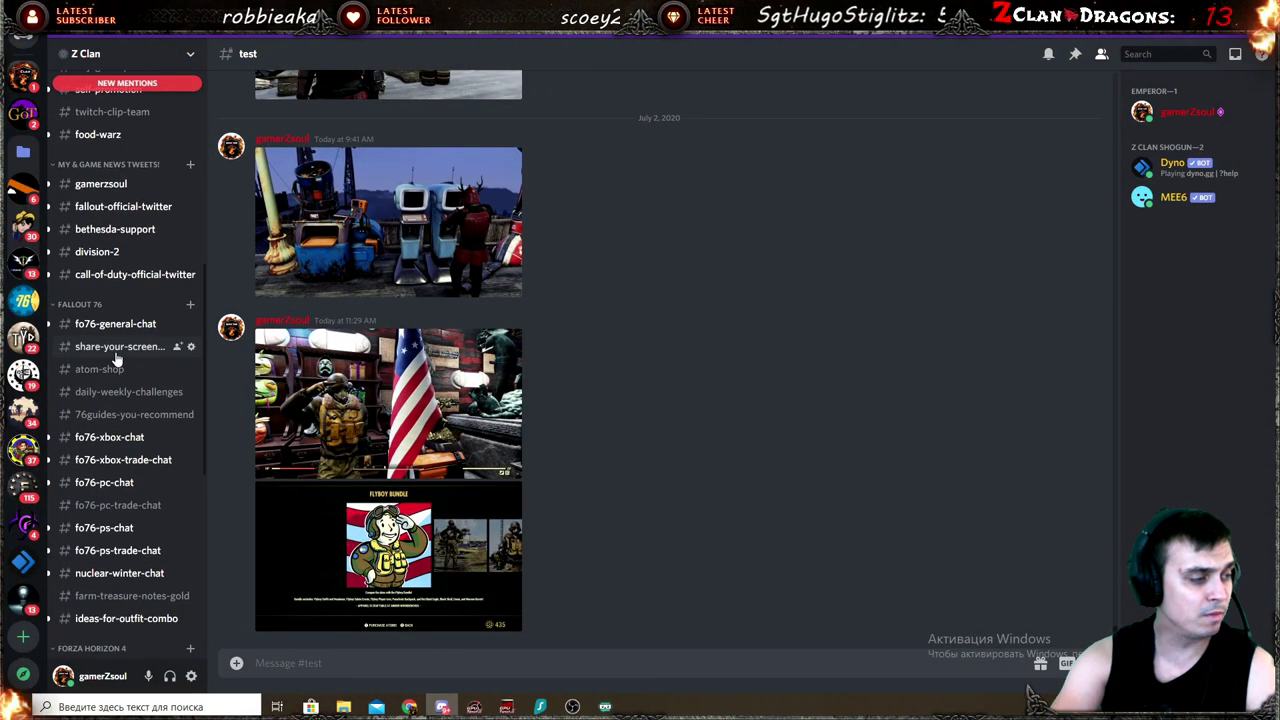
left_click(125, 392)
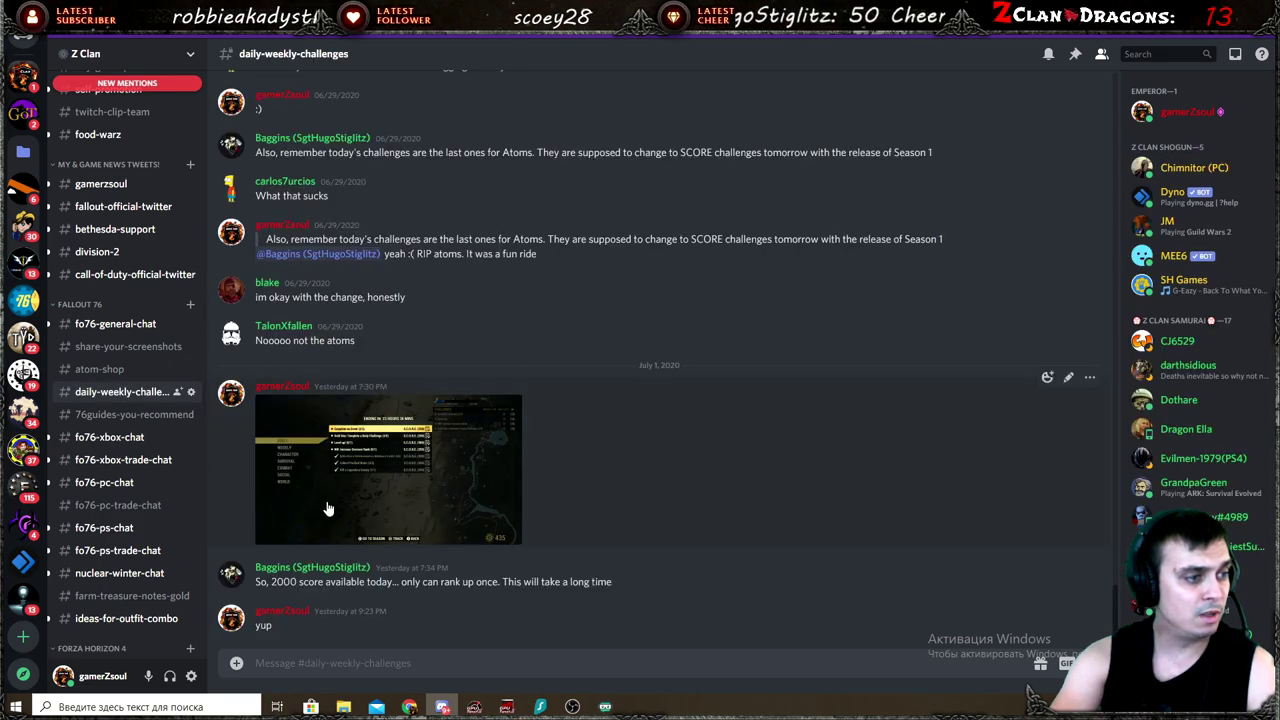
left_click(445, 468)
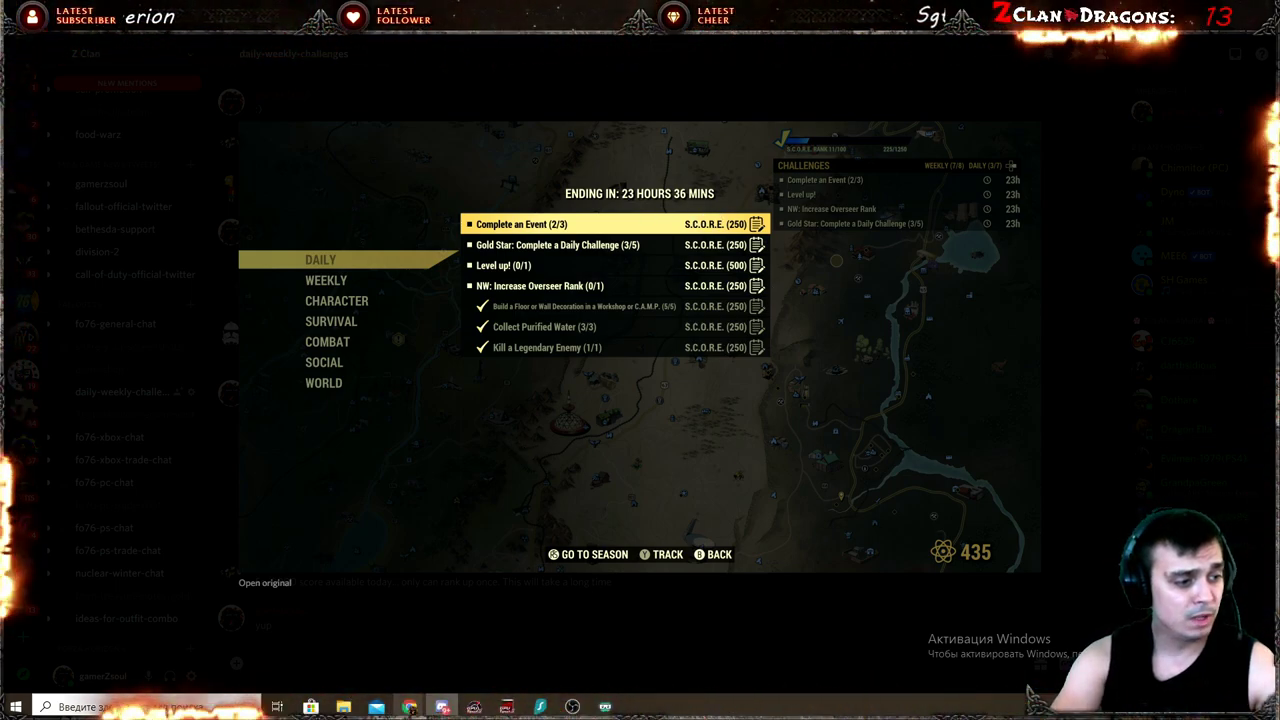
Return to the battle pass spreadsheet and compare the daily points with and without NW, checking the full-week total for Daily + NW.
left_click(410, 707)
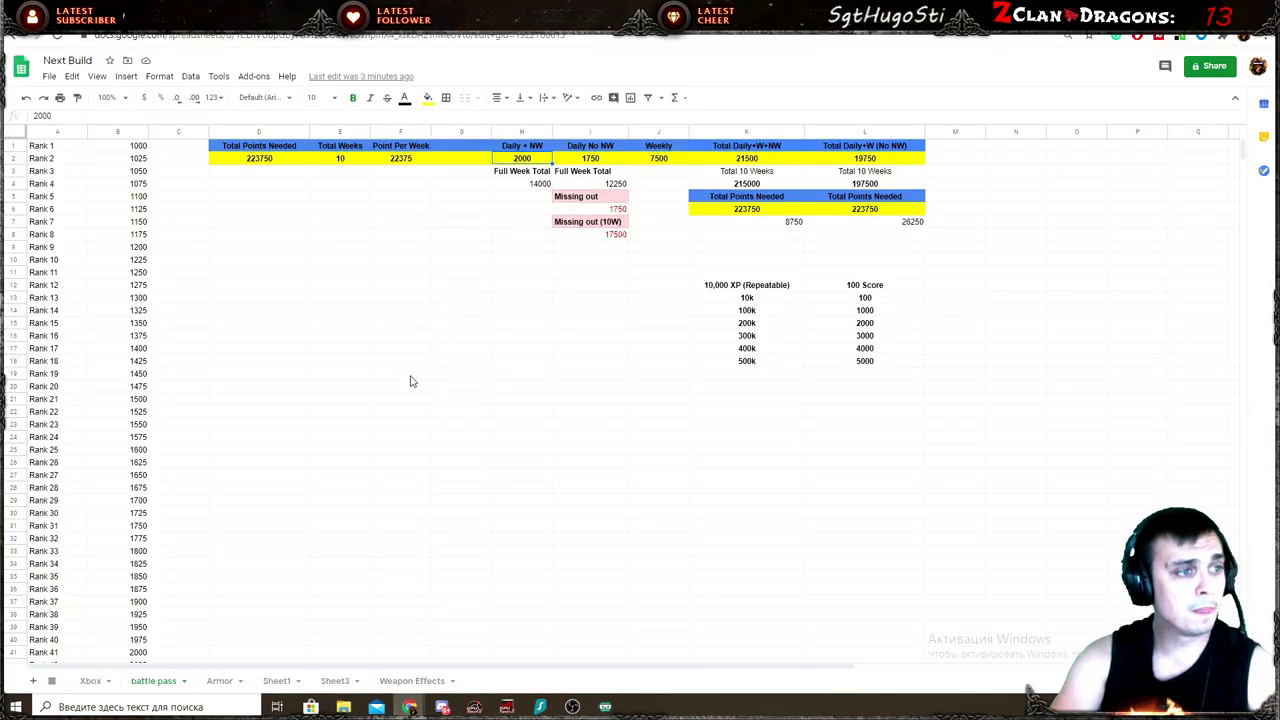
left_click(434, 314)
left_click(517, 195)
left_click(542, 161)
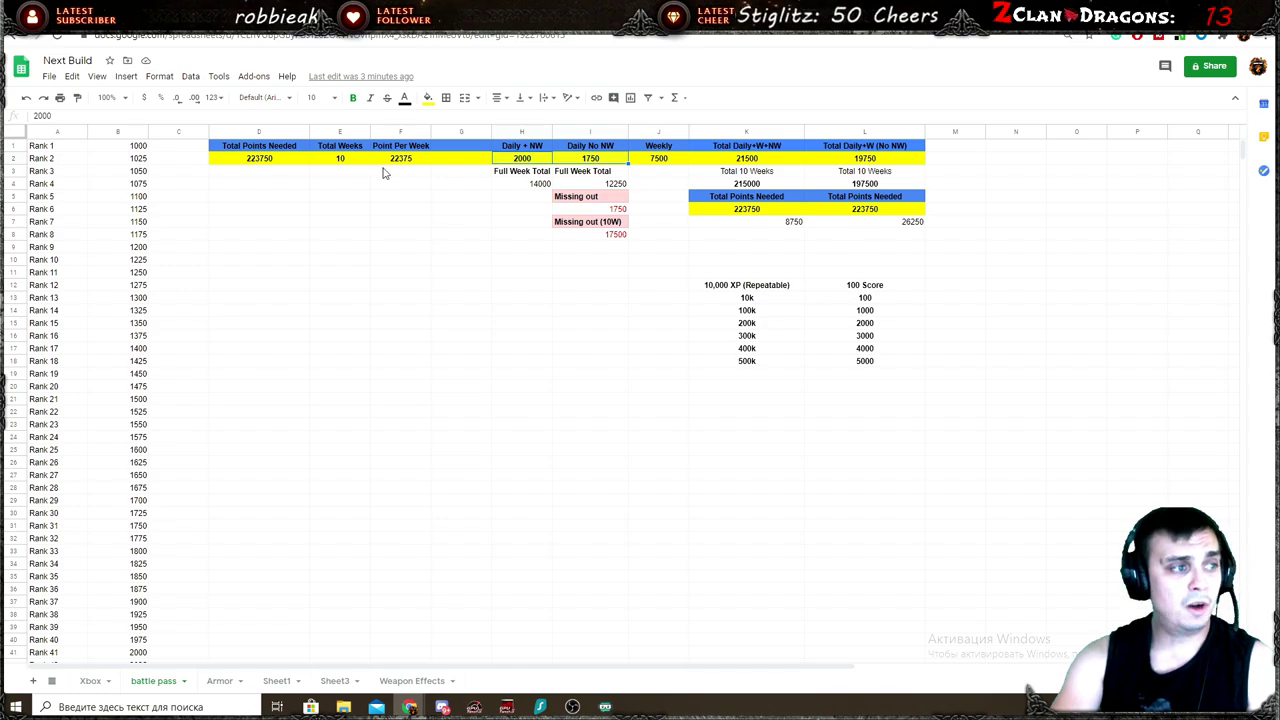
left_click(343, 208)
left_click(524, 163)
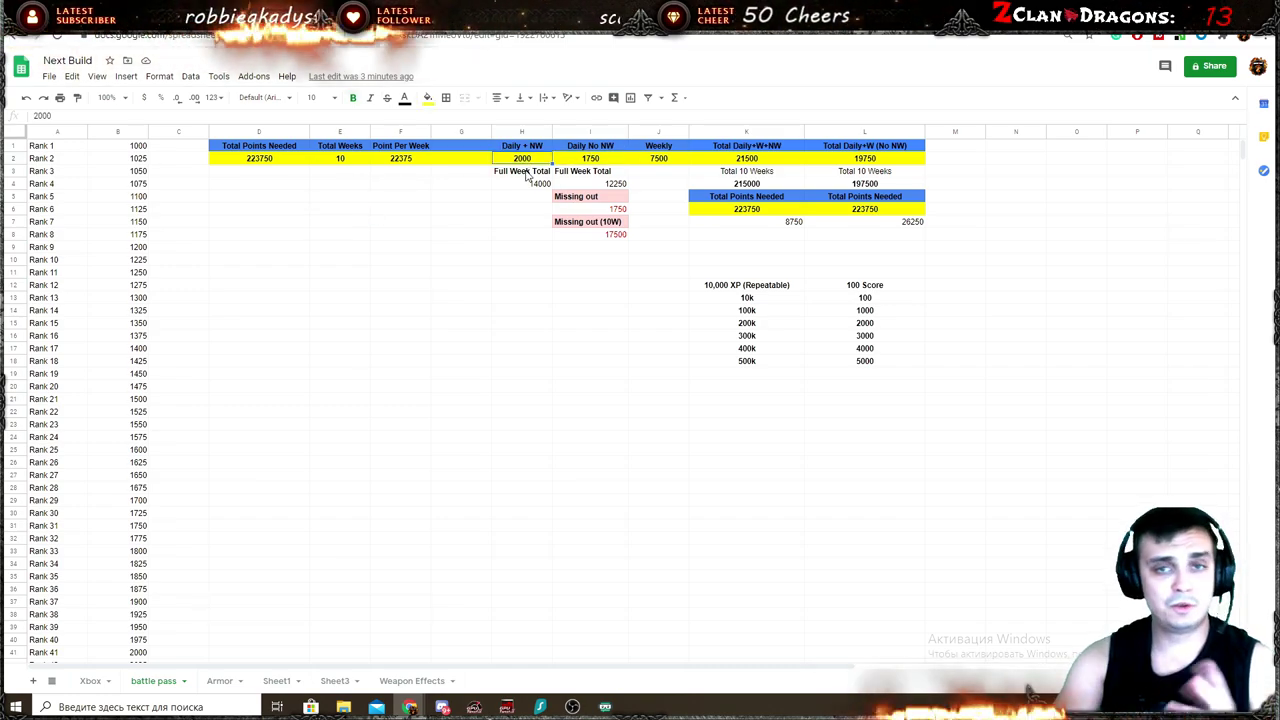
left_click(578, 162)
left_click(517, 160)
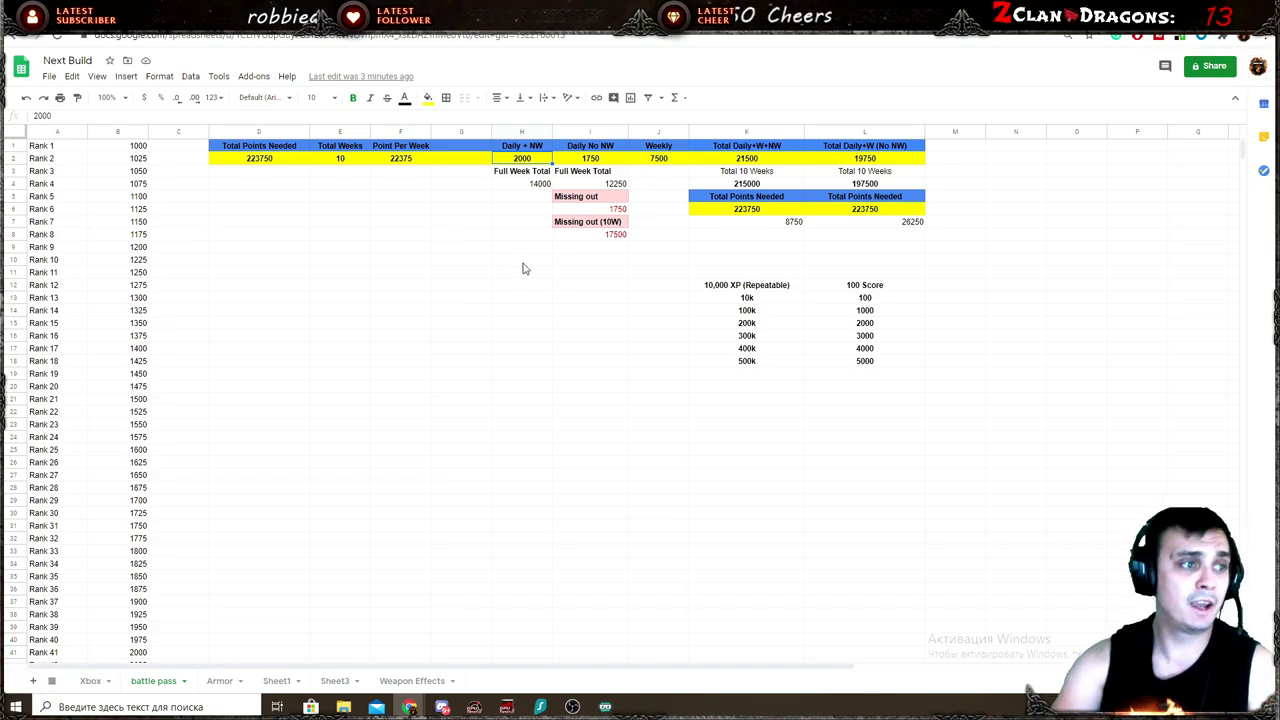
left_click(528, 185)
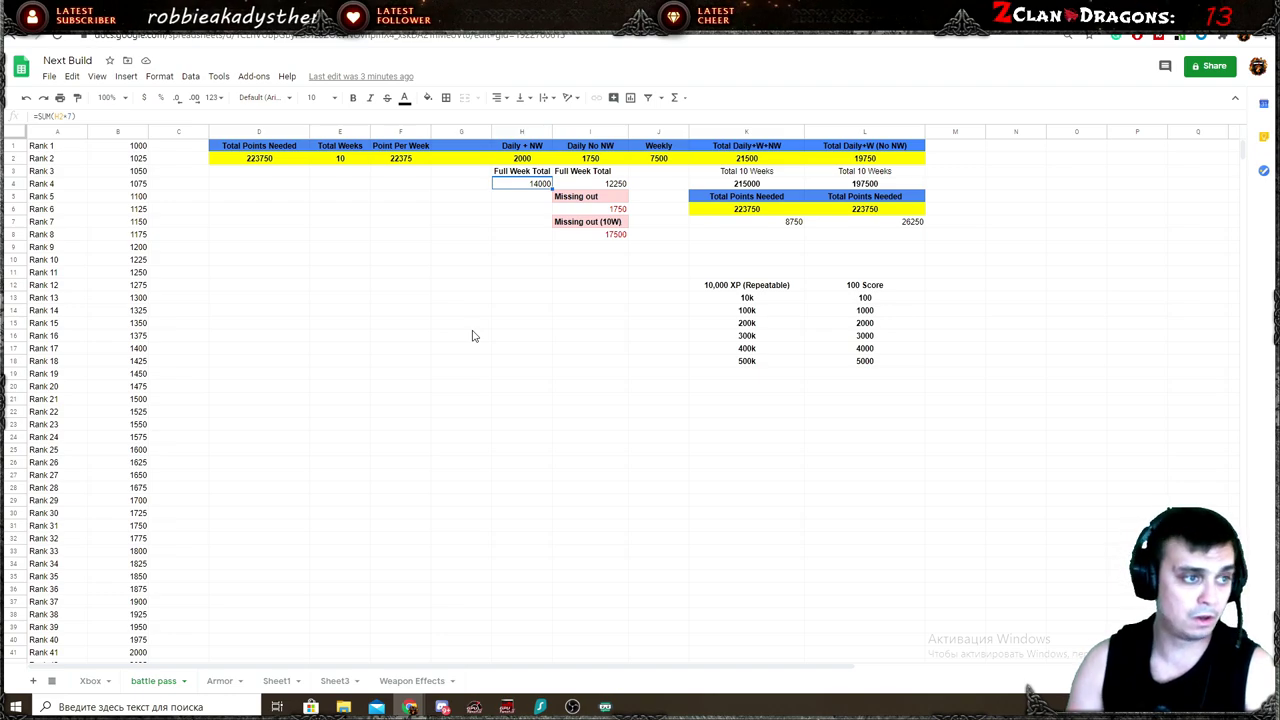
left_click(588, 149)
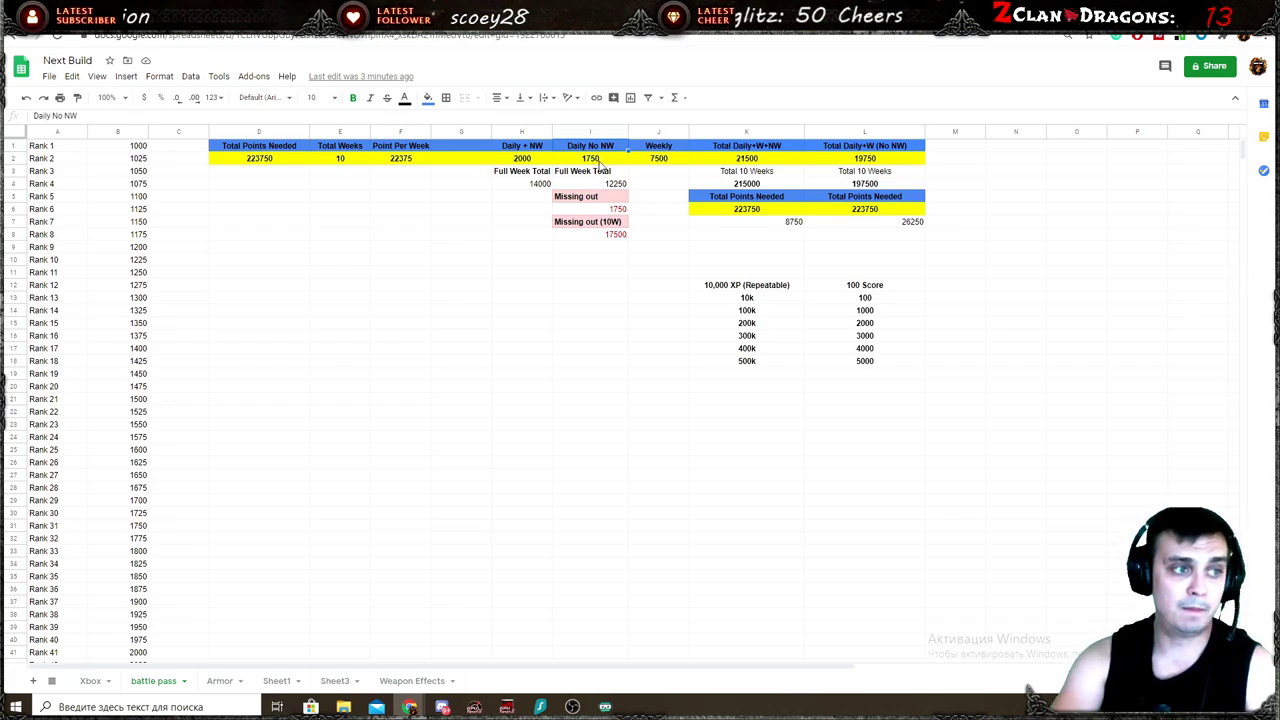
Review the Daily No NW points, their full-week total, and the weekly and ten-week Missing out values.
left_click(599, 163)
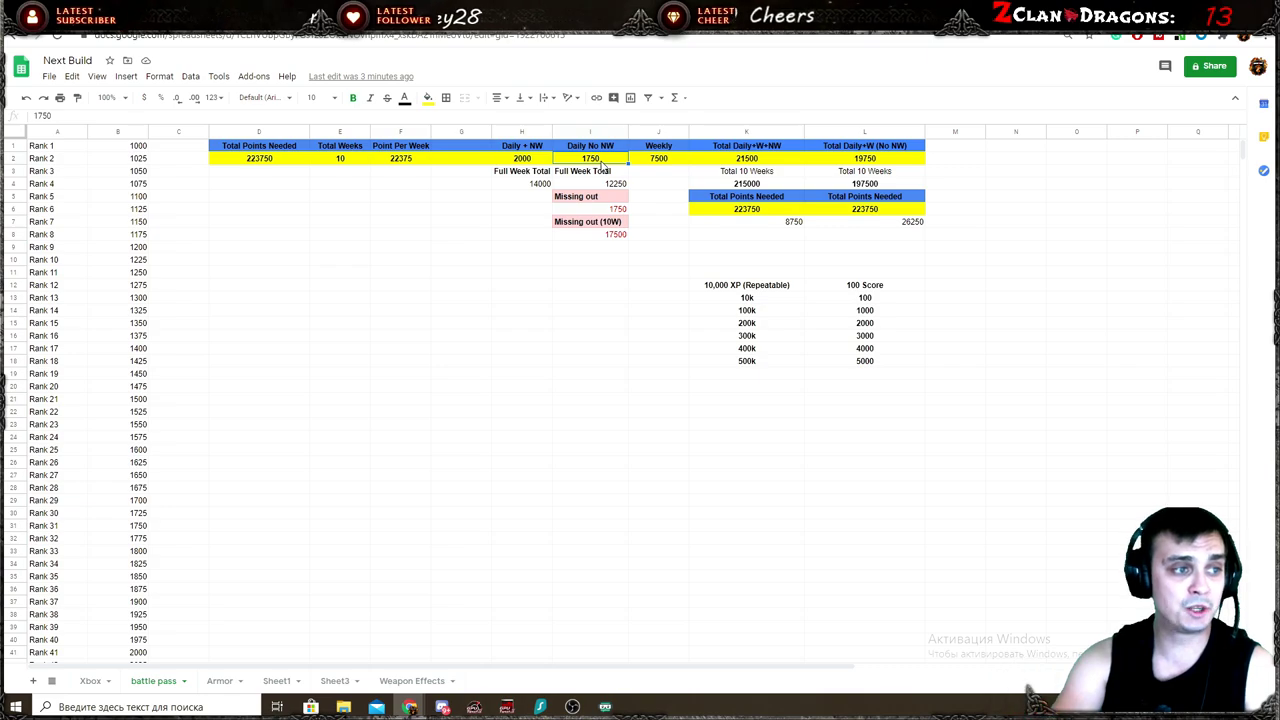
left_click(606, 185)
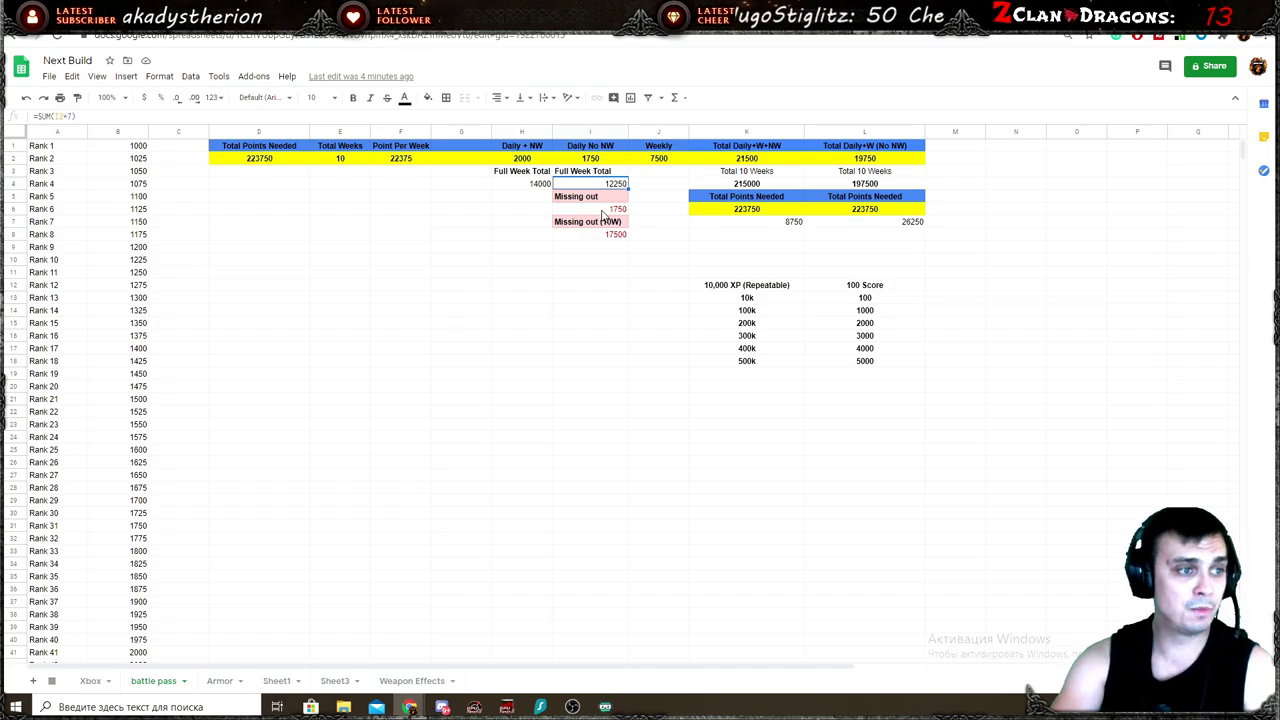
key("Down")
key("Down")
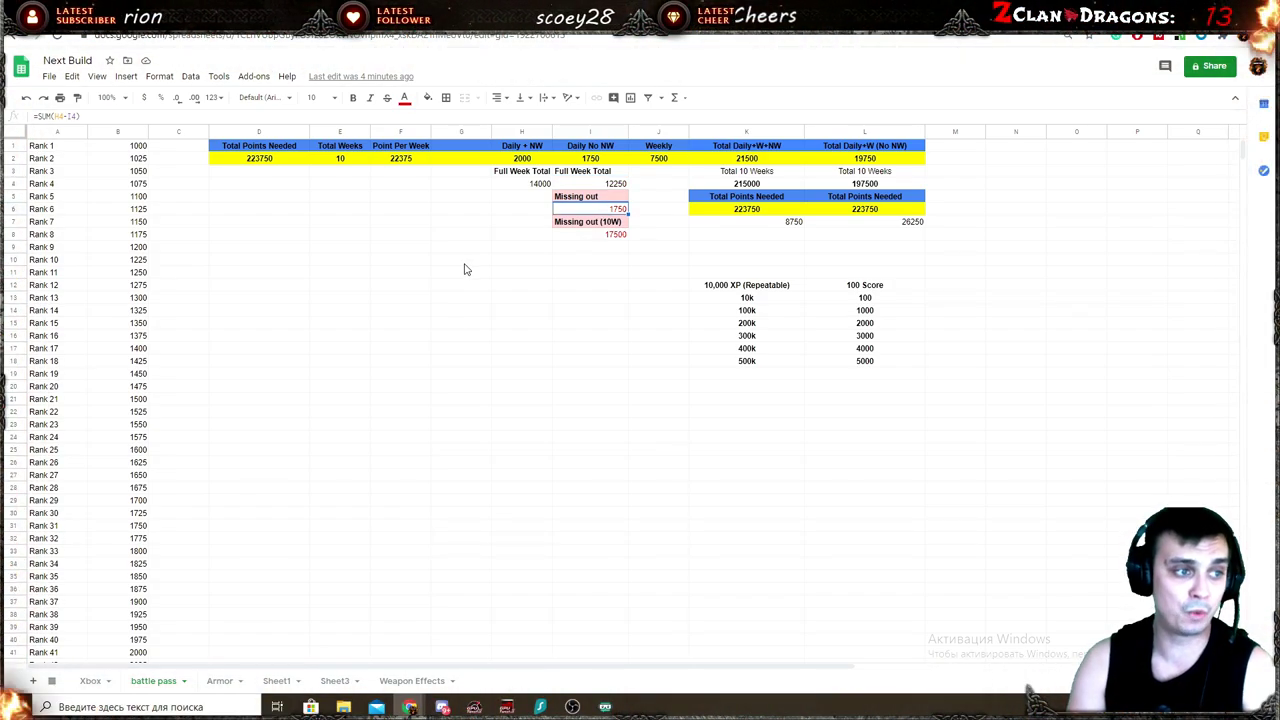
left_click(607, 235)
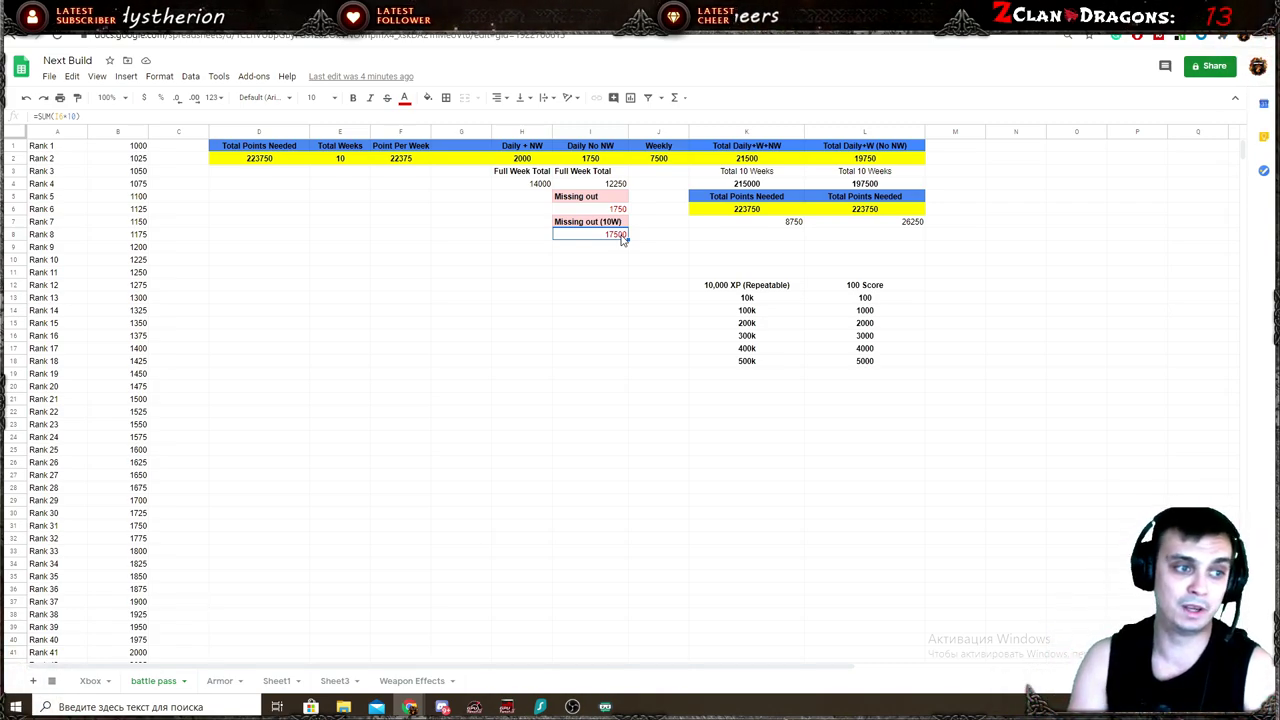
Examine the repeatable 10,000 XP table's score values, and compare them with the ten-week Missing out value and the Weekly points.
left_click(721, 291)
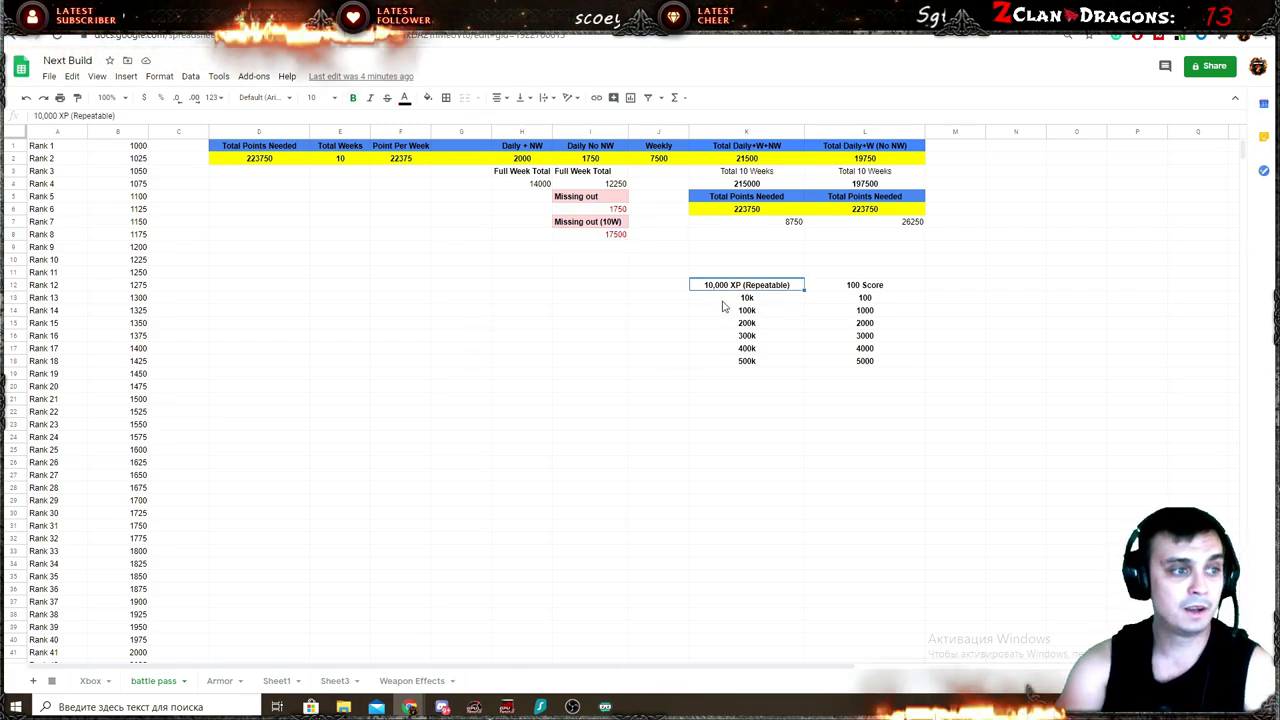
left_click(885, 299)
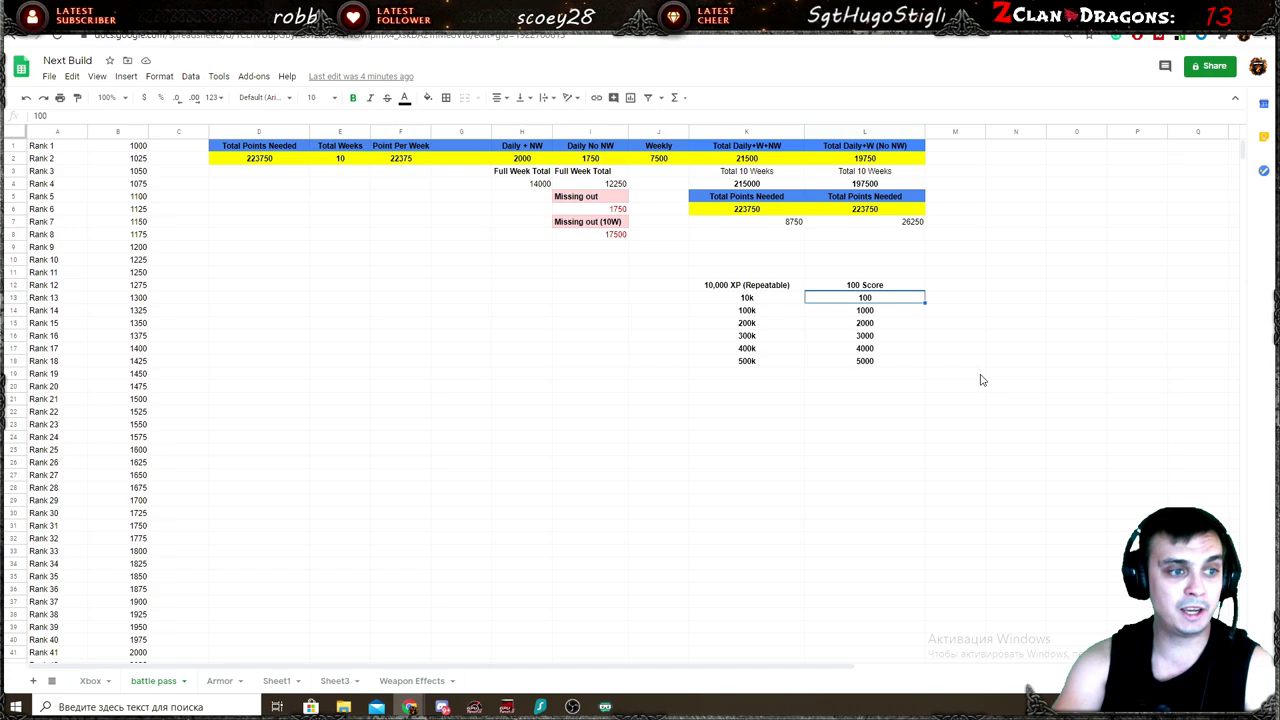
left_click(872, 364)
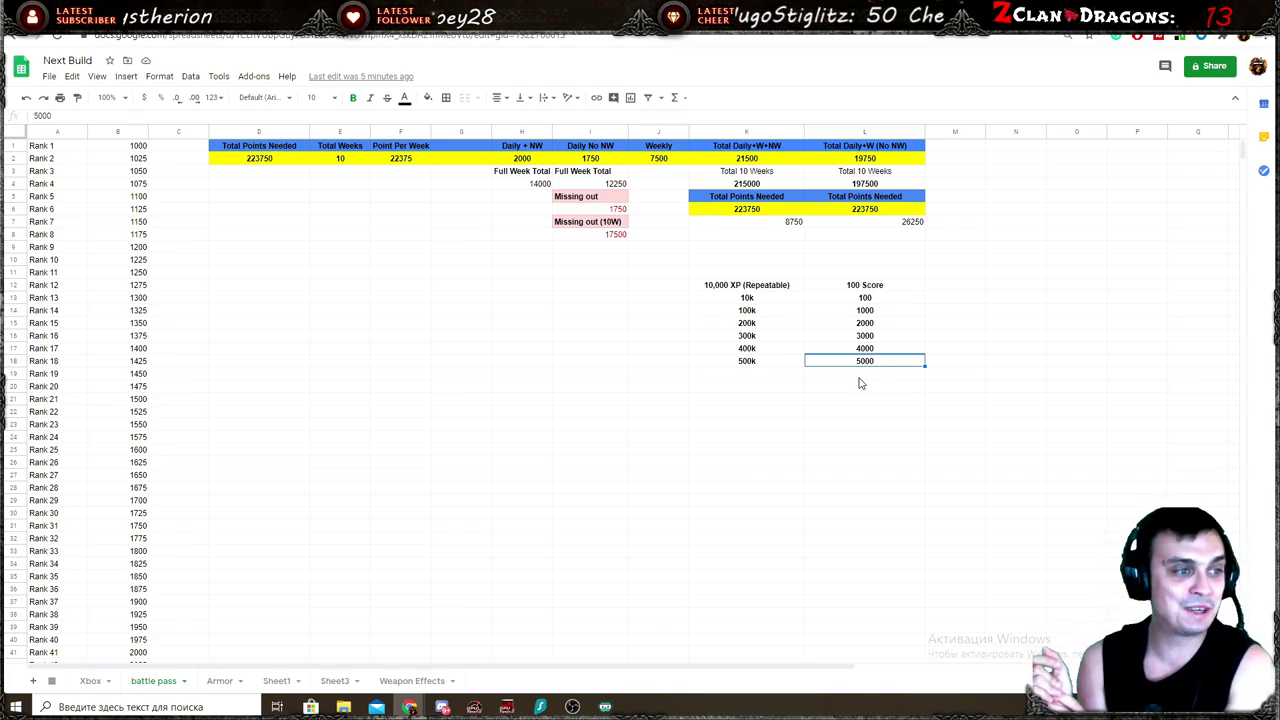
left_click(613, 237)
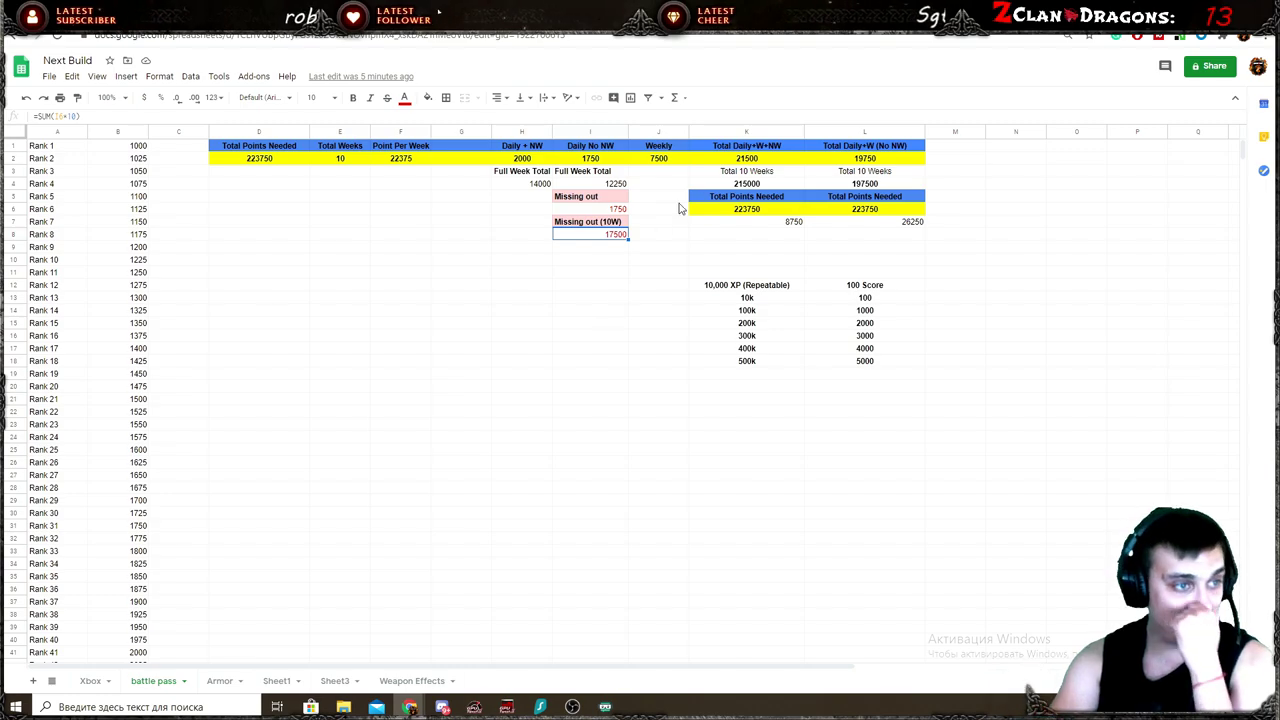
left_click(677, 160)
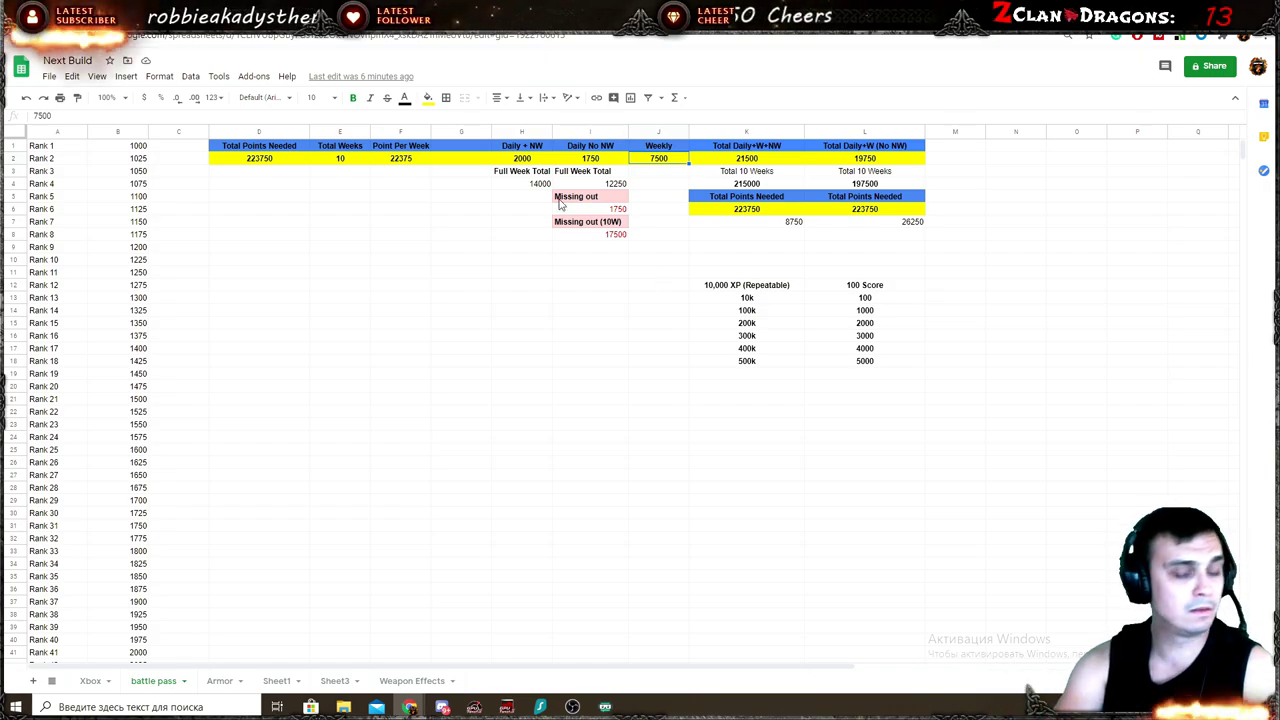
key("ctrl+t")
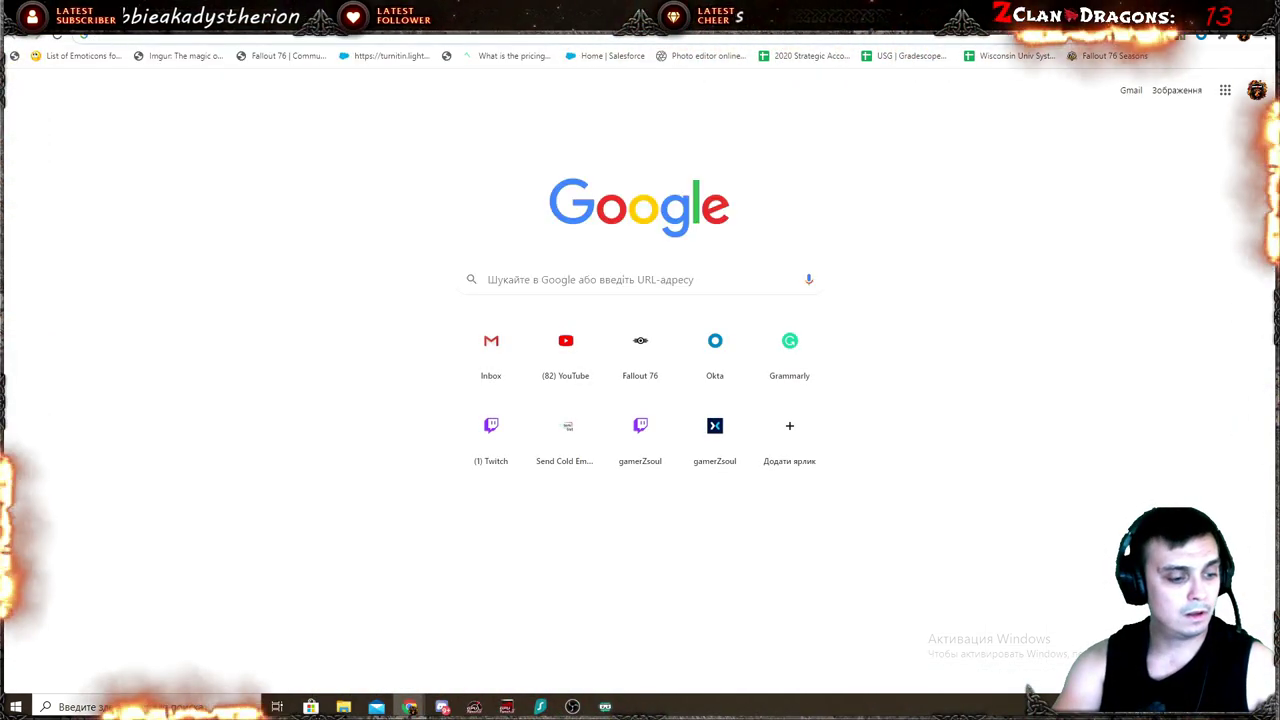
type("fa")
key("BackSpace")
key("BackSpace")
key("BackSpace")
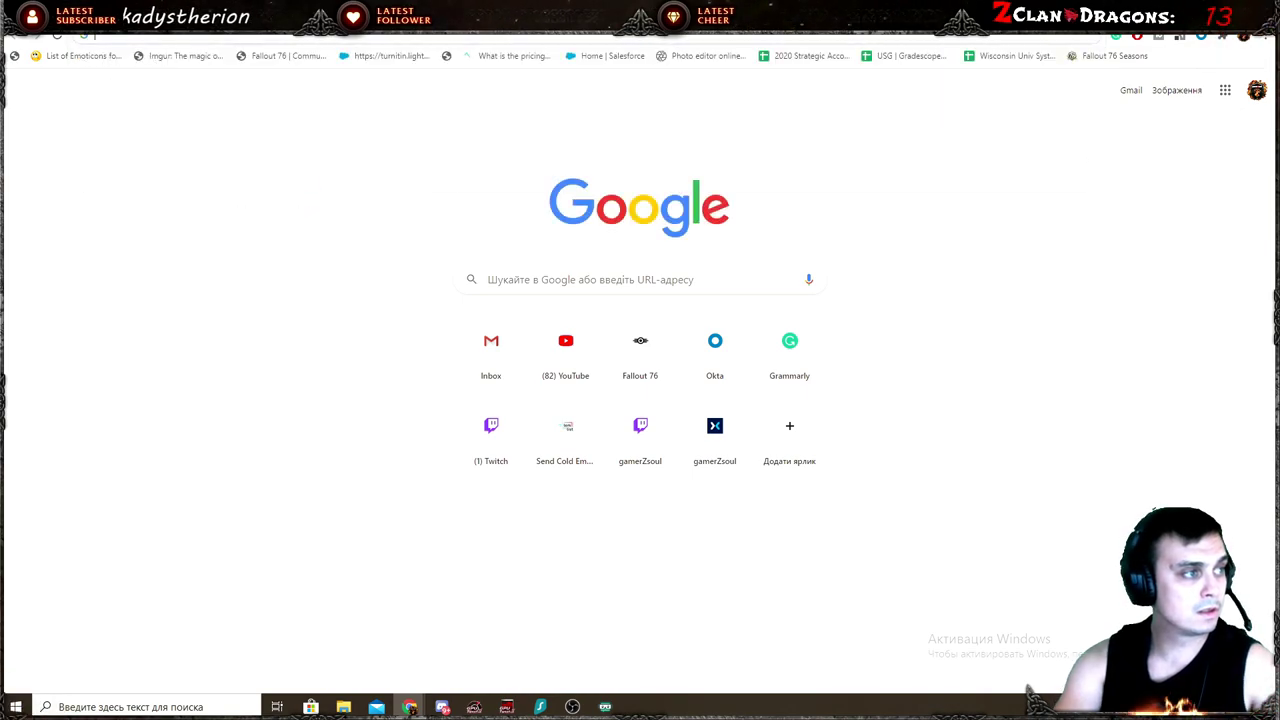
type("fall")
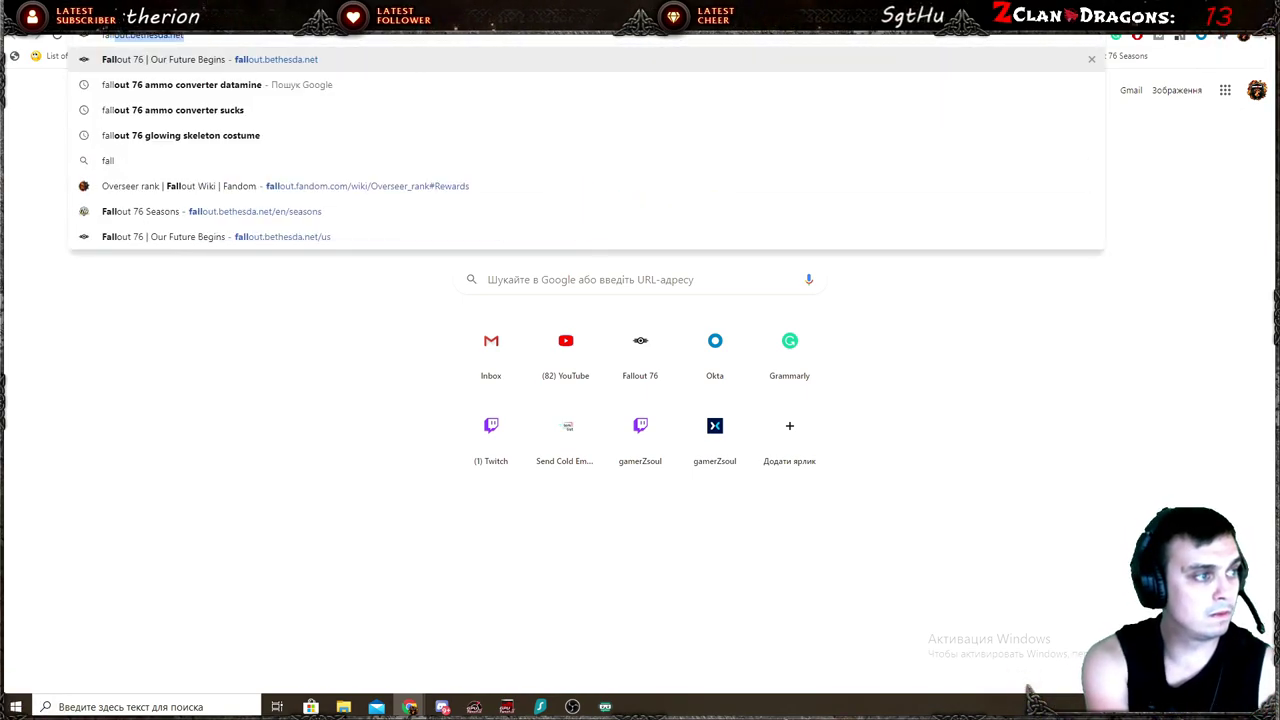
key("BackSpace")
key("BackSpace")
key("BackSpace")
key("BackSpace")
key("BackSpace")
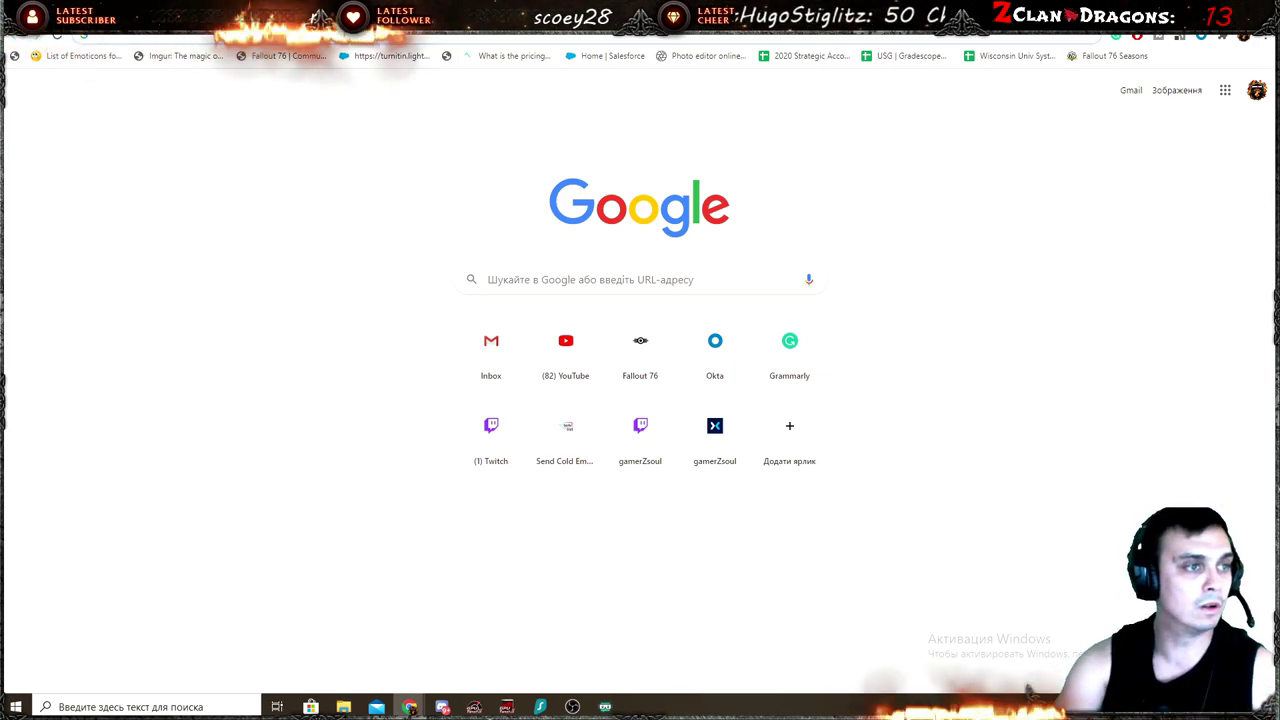
left_click(330, 22)
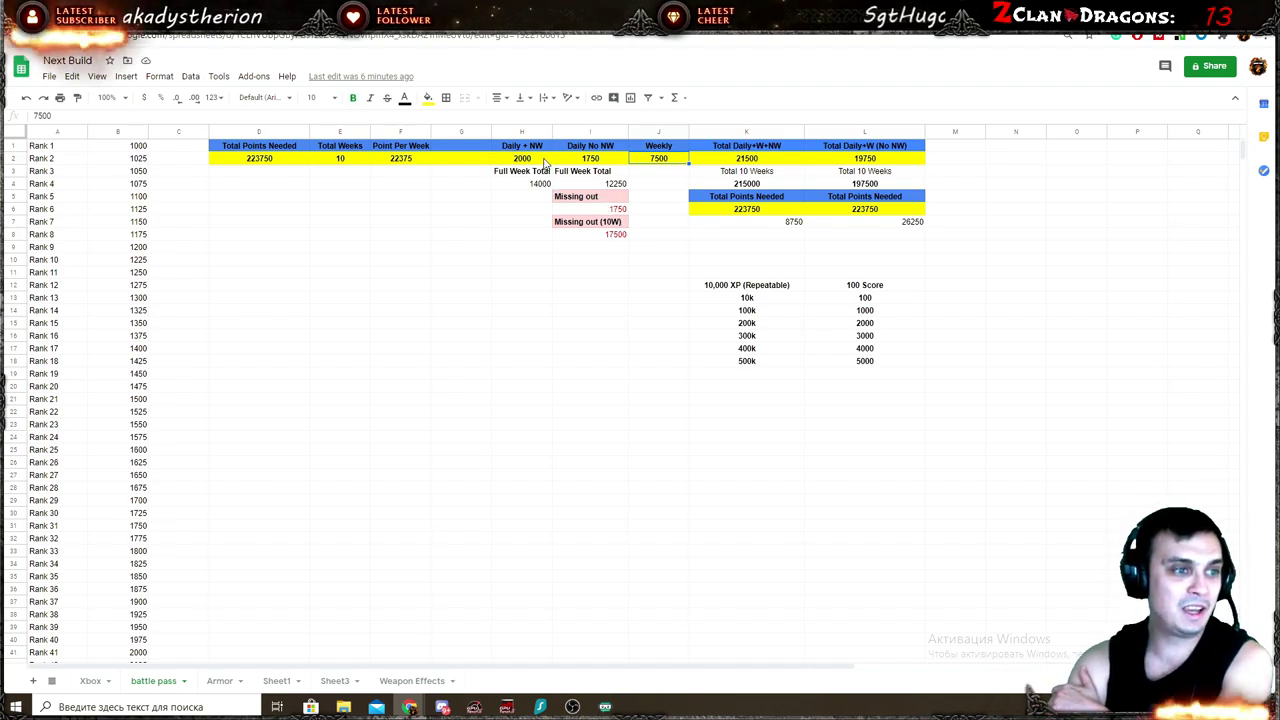
Inspect the Total Daily+W+NW value, its ten-week total, and the difference from the total points needed.
left_click(745, 163)
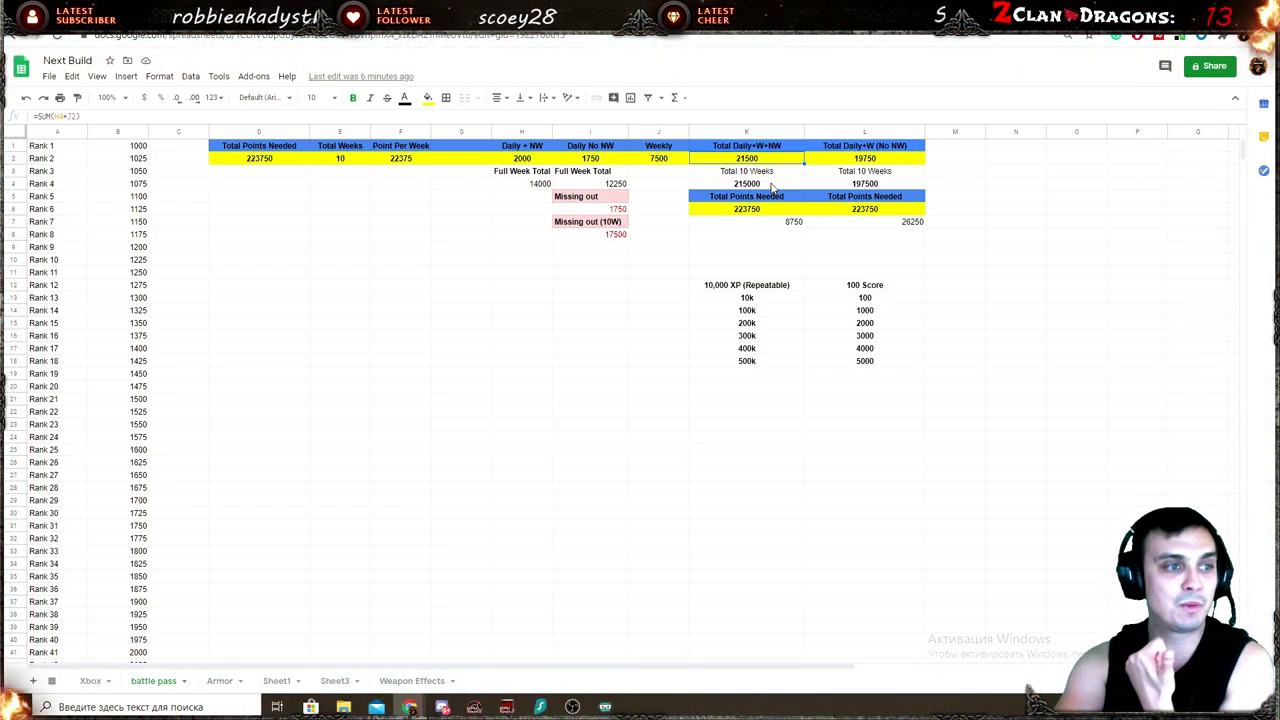
left_click(772, 186)
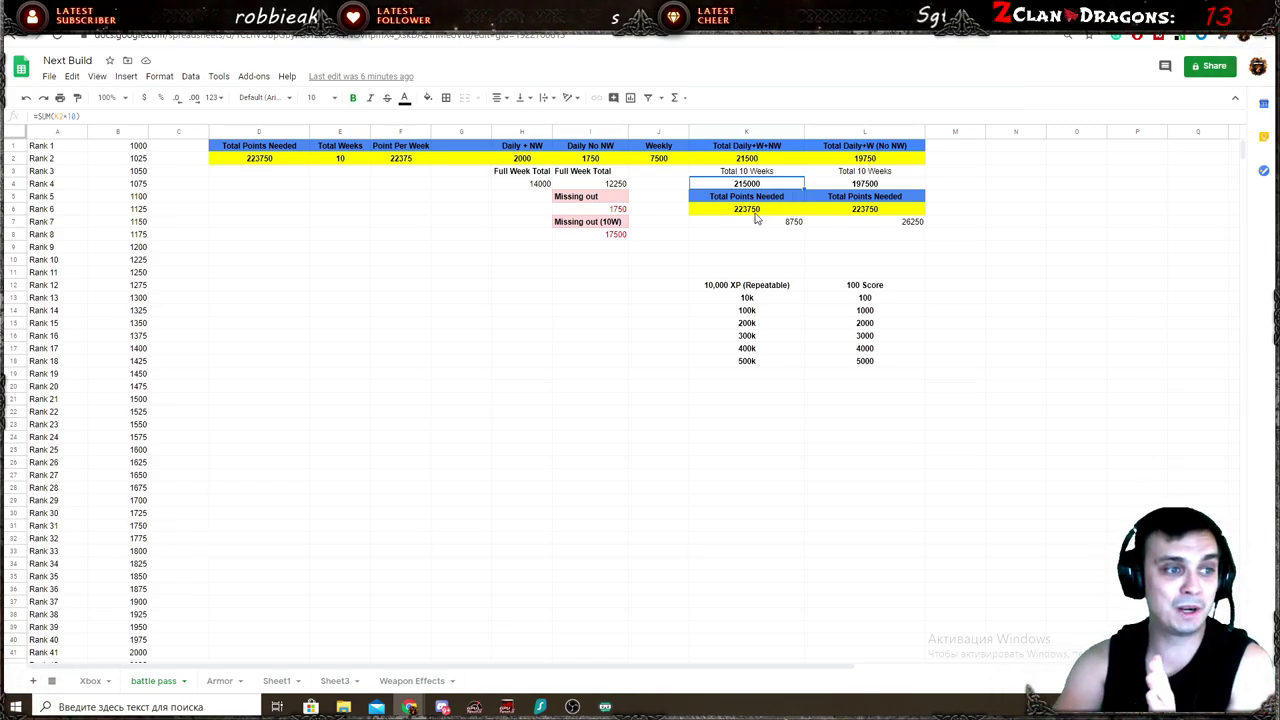
left_click(757, 212)
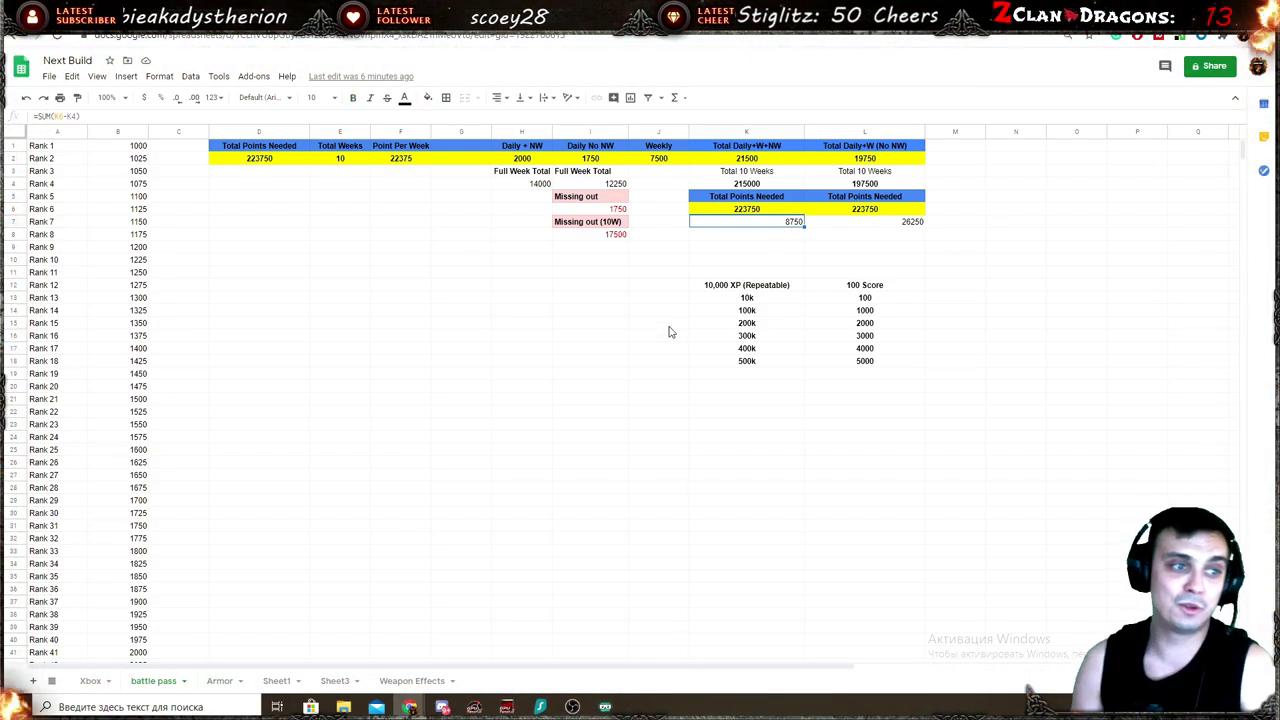
Compare the remaining points with NW against the repeatable XP table, checking the score row for 500k XP.
left_click(750, 286)
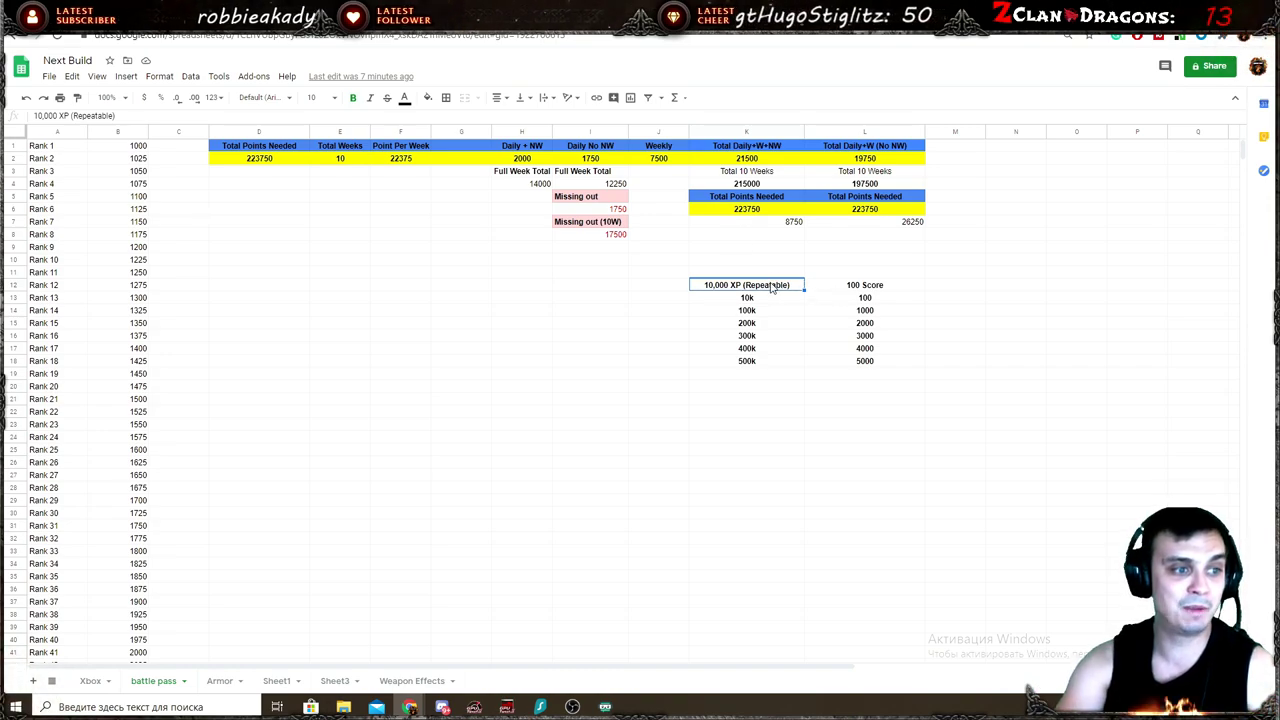
left_click(632, 300)
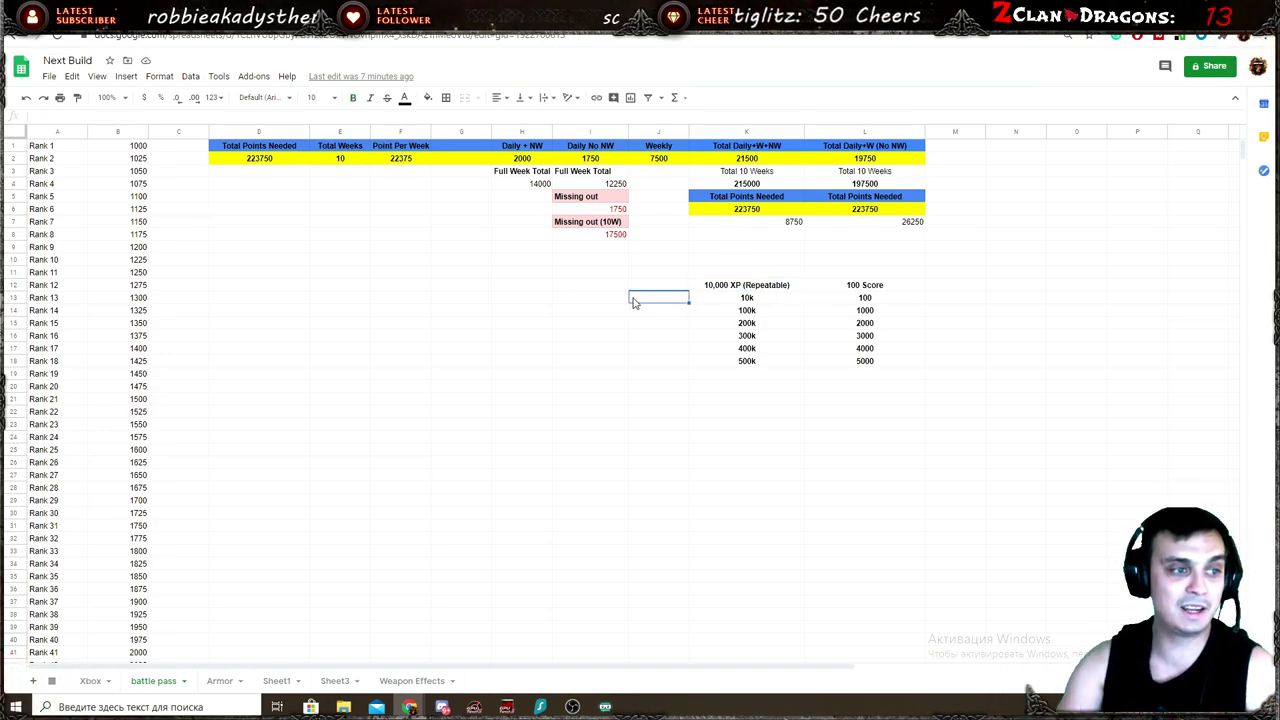
left_click(745, 300)
key("Up")
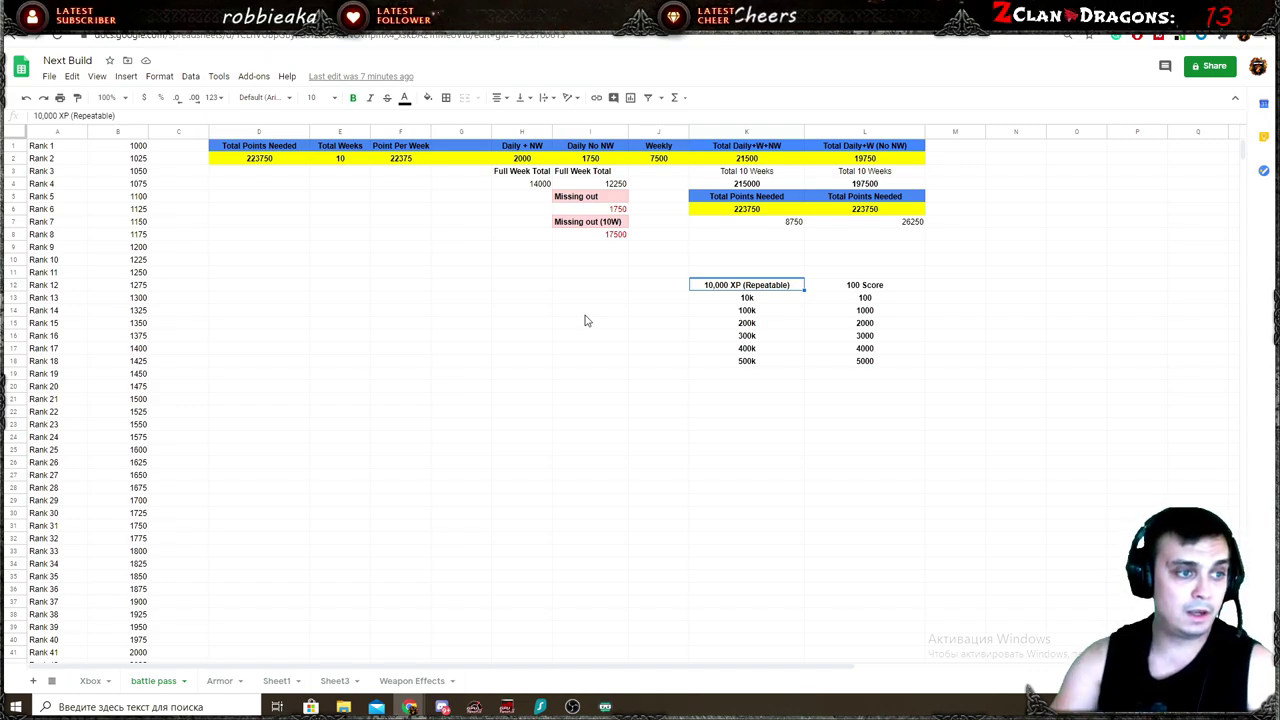
left_click(757, 224)
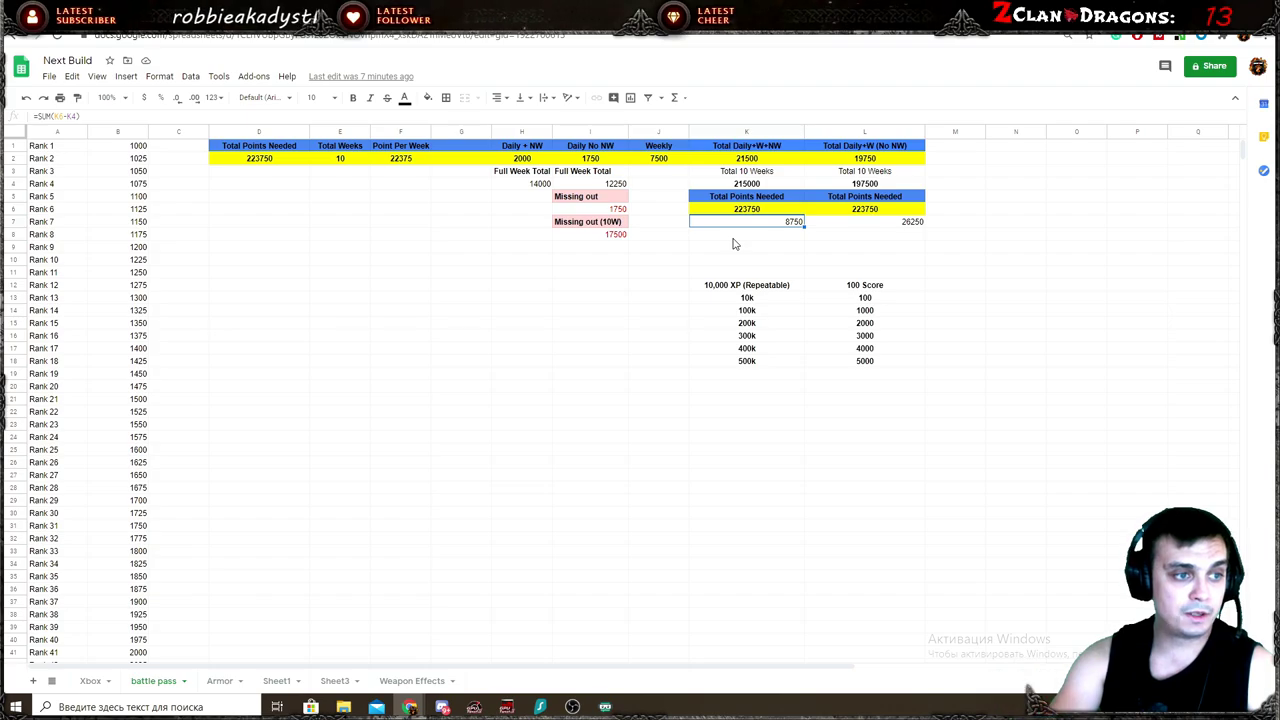
left_click(882, 361)
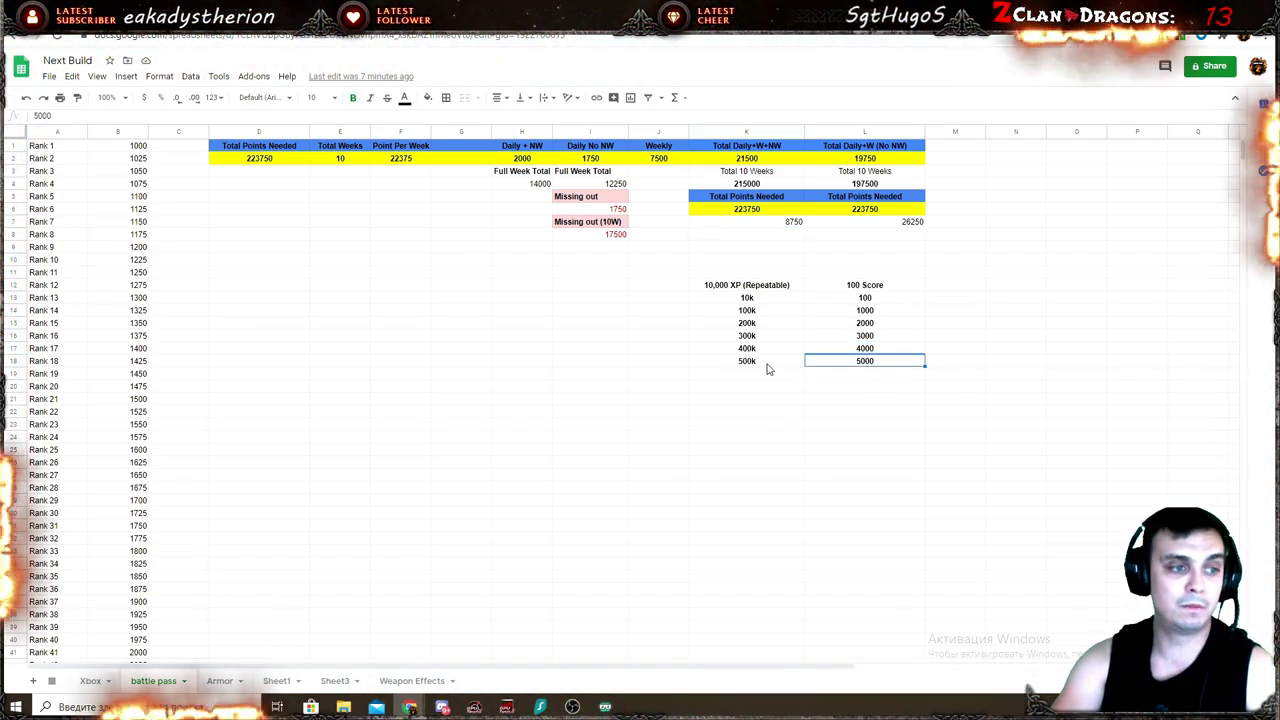
left_click(766, 363)
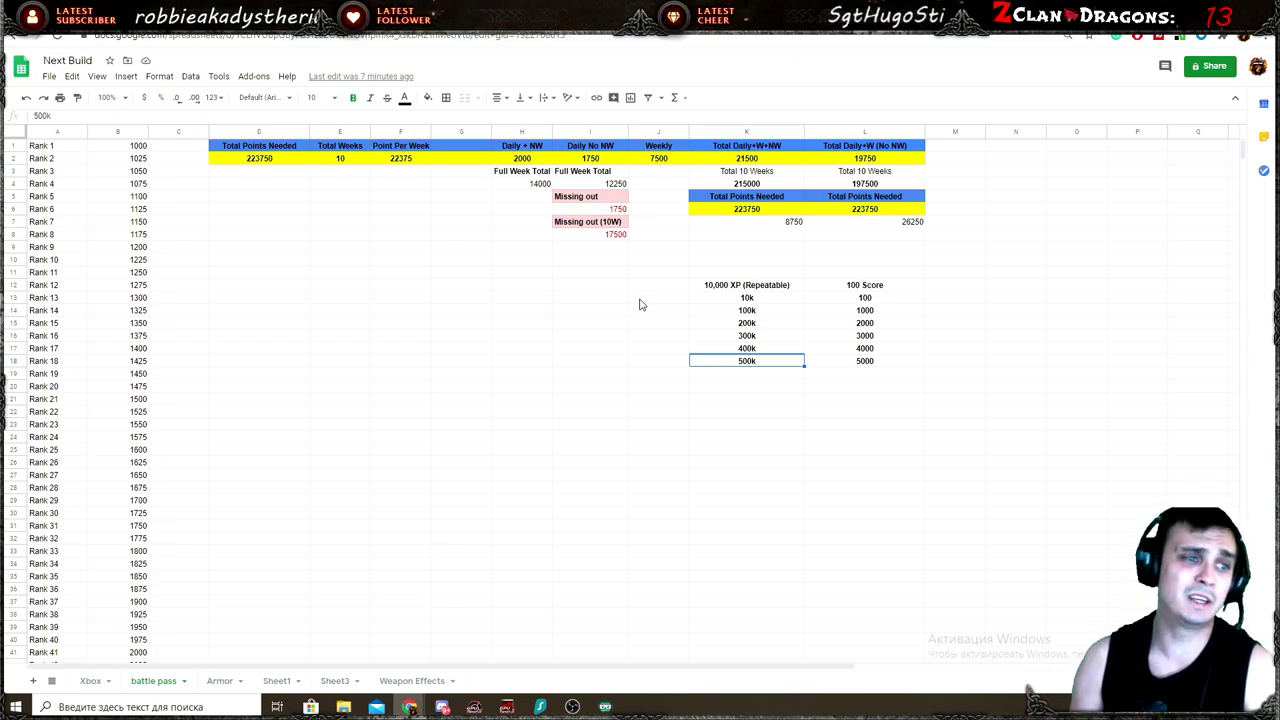
Check the Total Daily+W (No NW) value, its ten-week total and remaining points against the Missing out (10W) value.
left_click(845, 160)
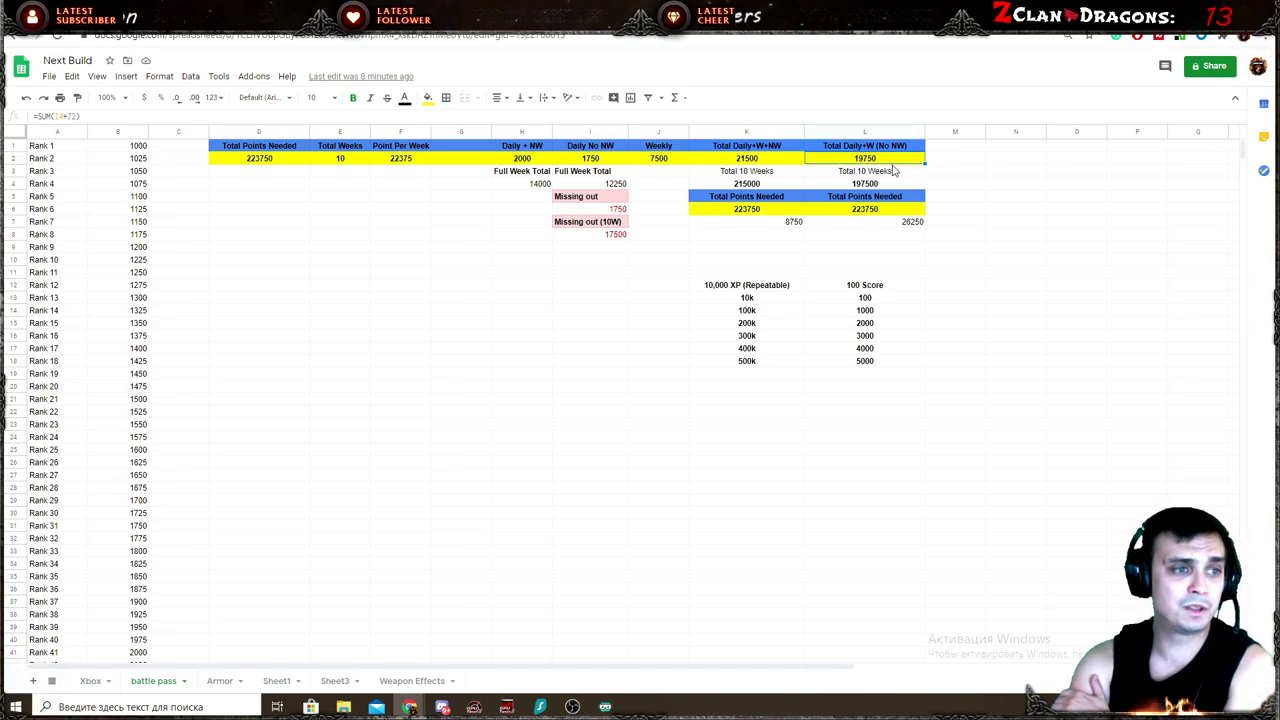
left_click(878, 186)
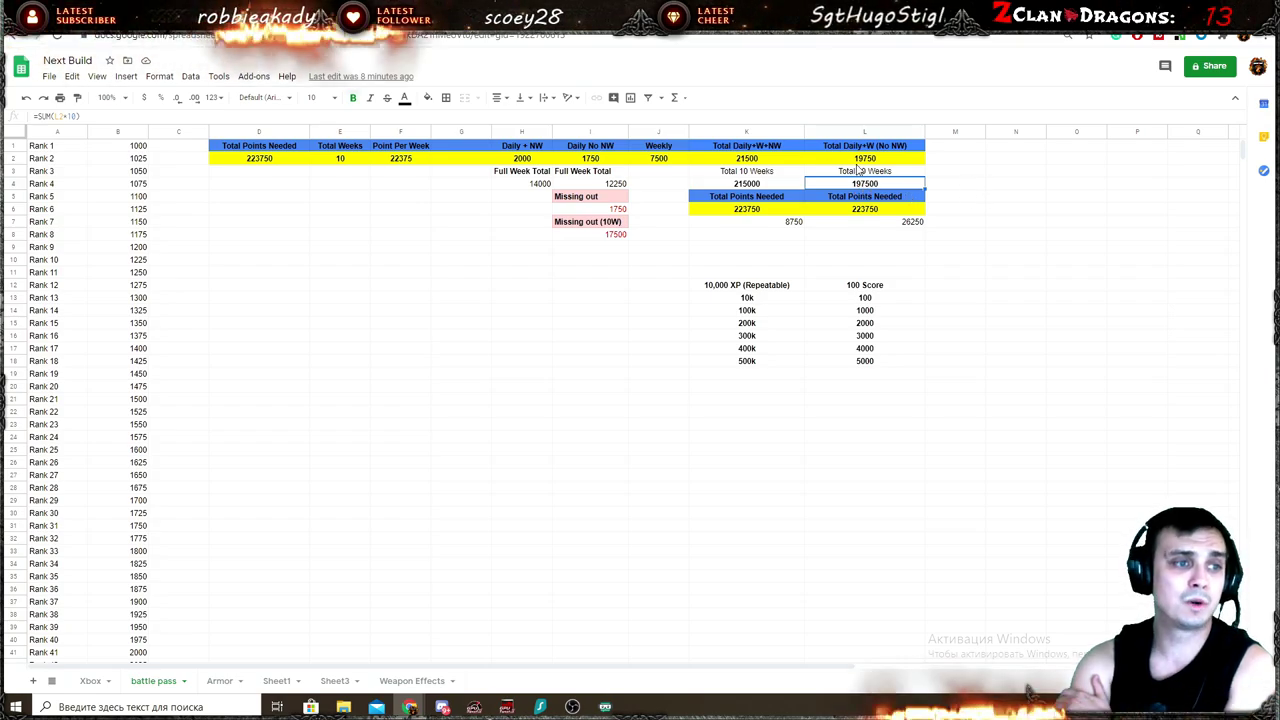
left_click(870, 221)
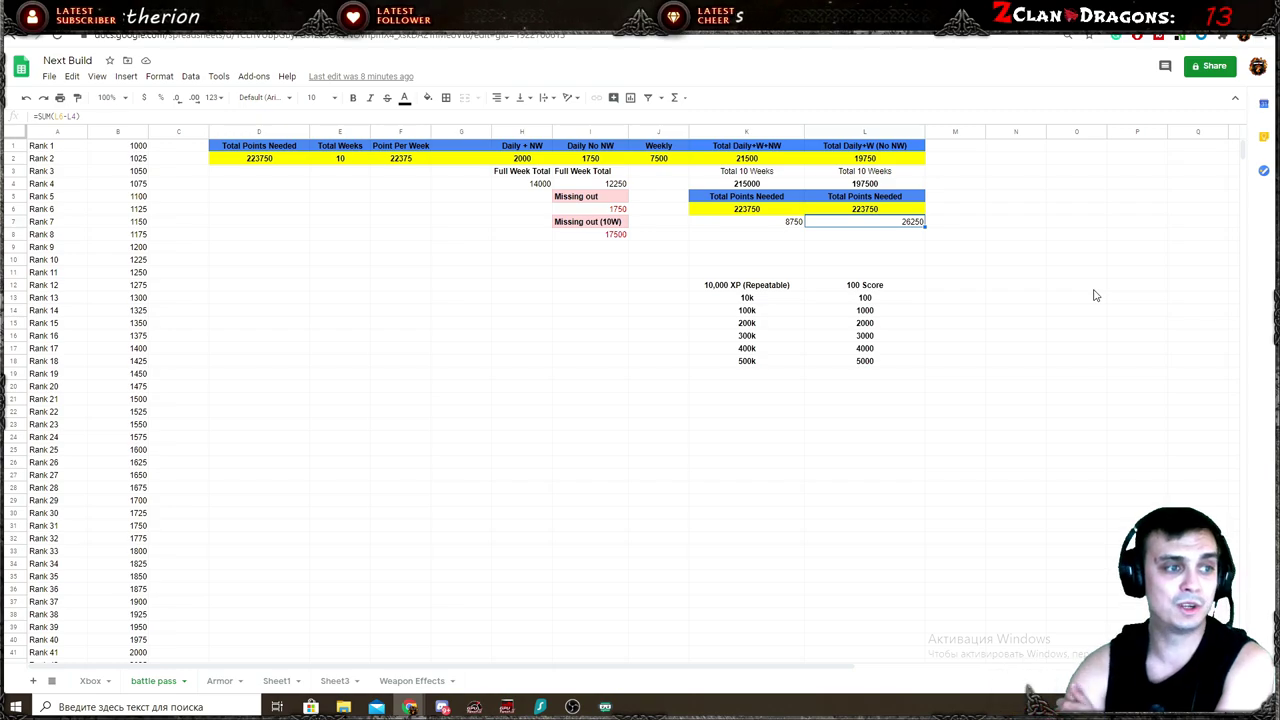
left_click(614, 234)
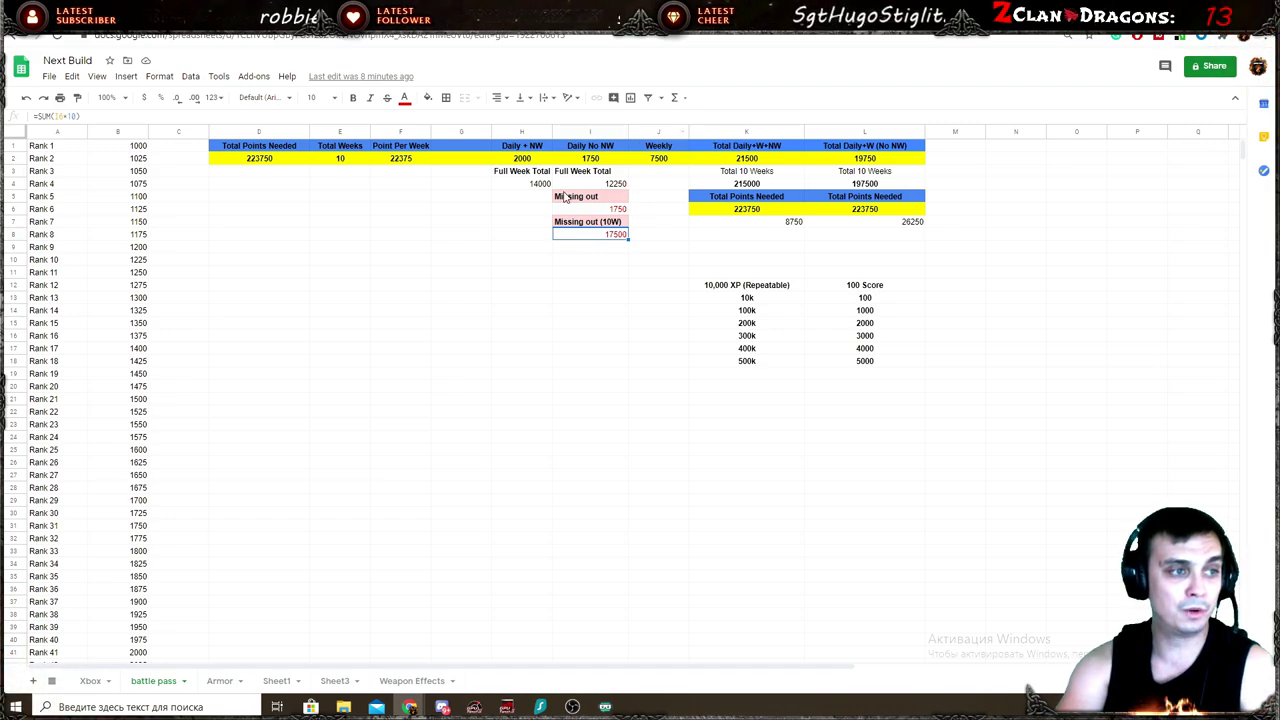
left_click(860, 233)
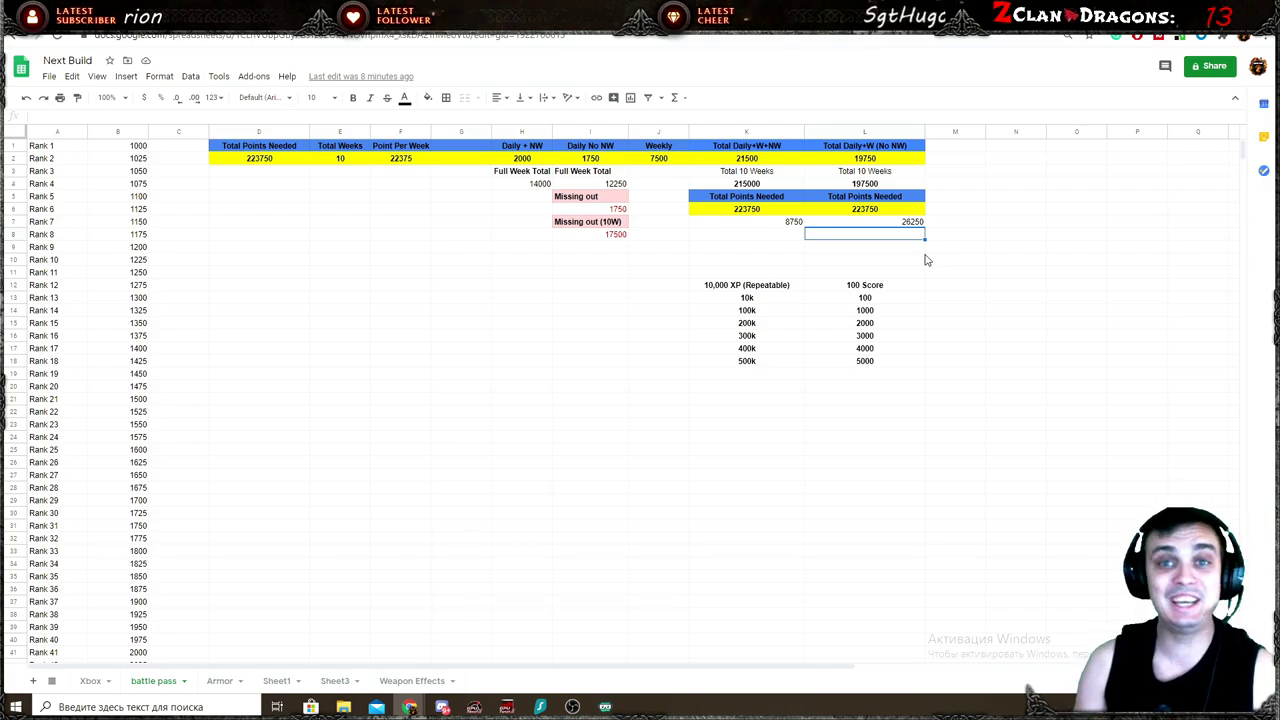
Switch to Fallout 76, view The Legendary Run board's rank progress, and leave the menu to return to the game world.
key("alt+Tab")
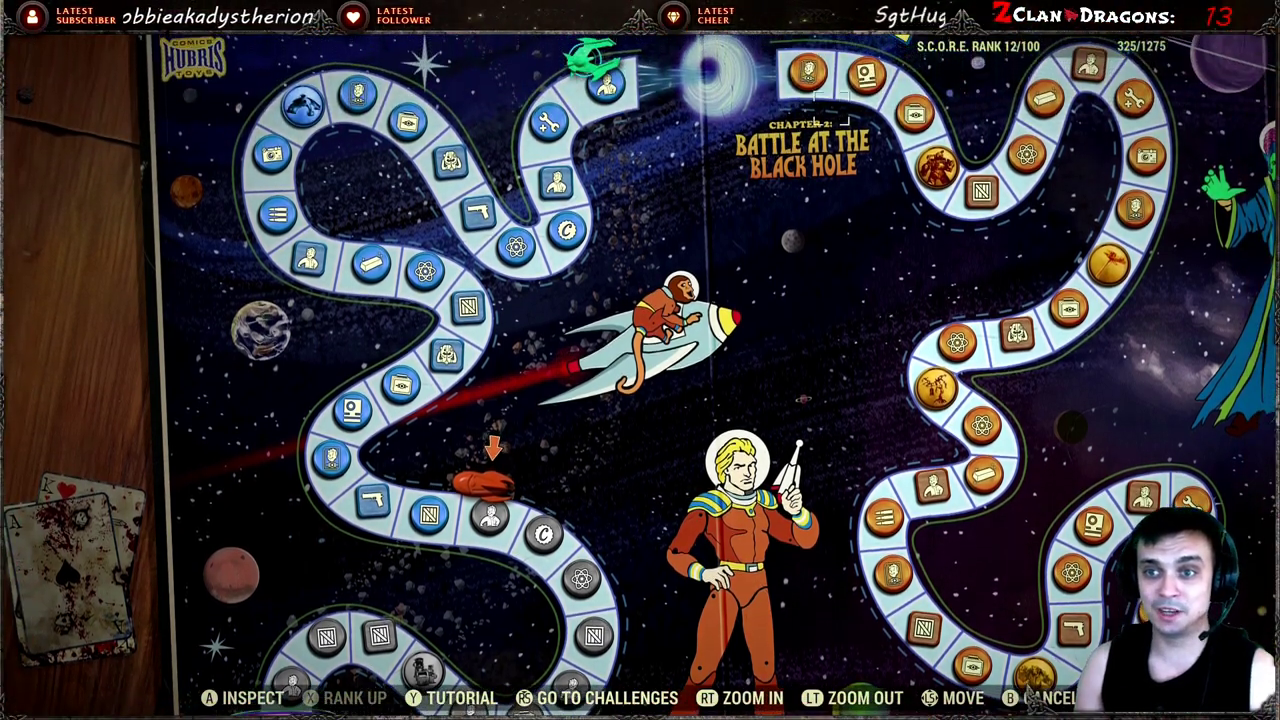
mouse_move(912, 108)
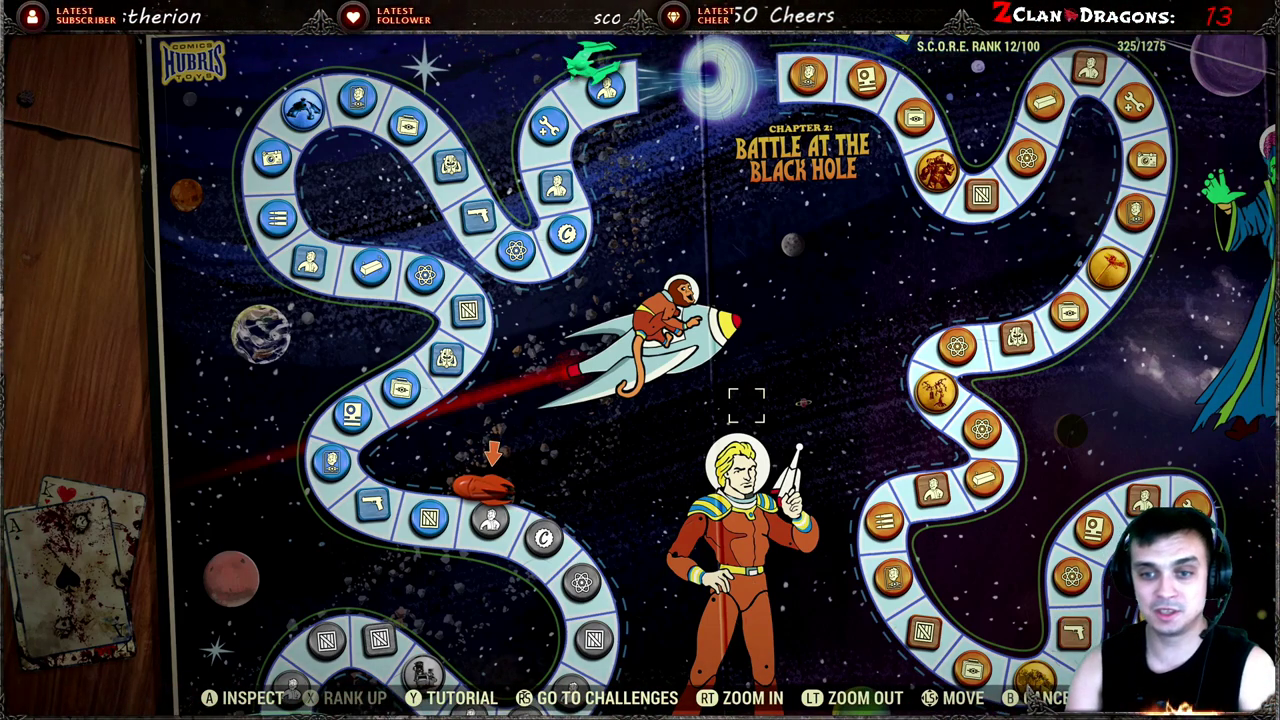
key("Escape")
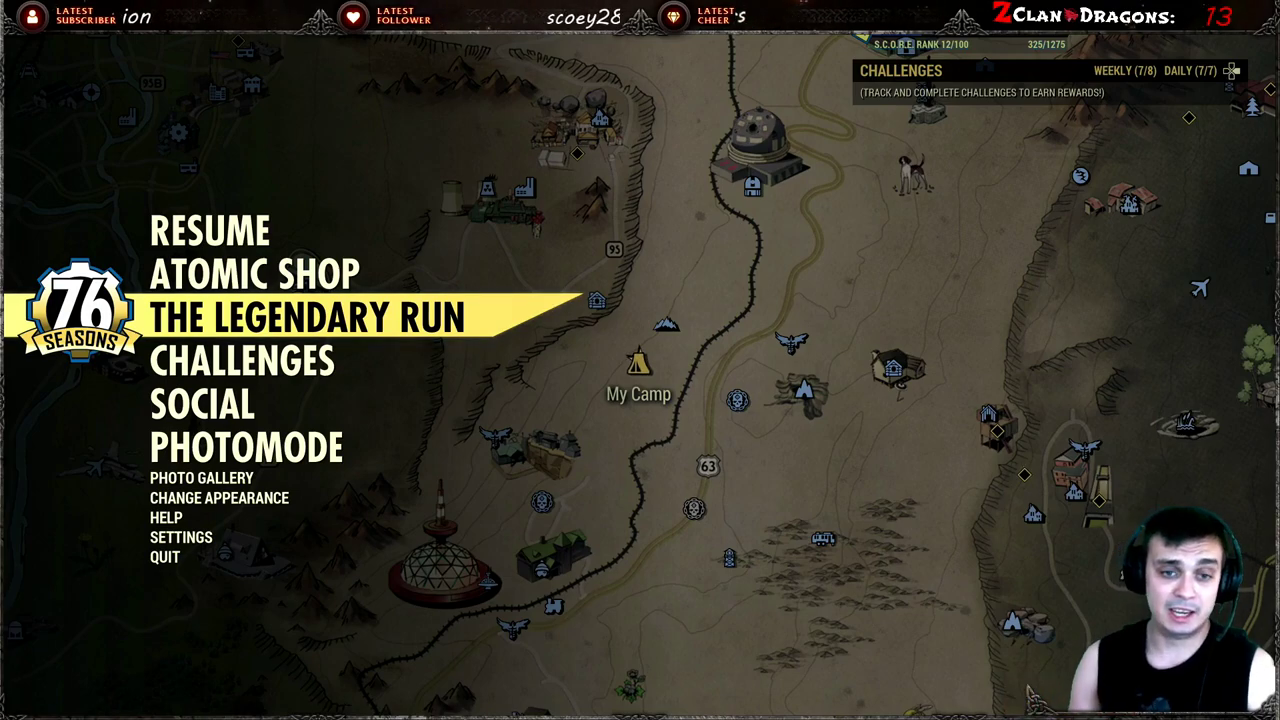
key("Down")
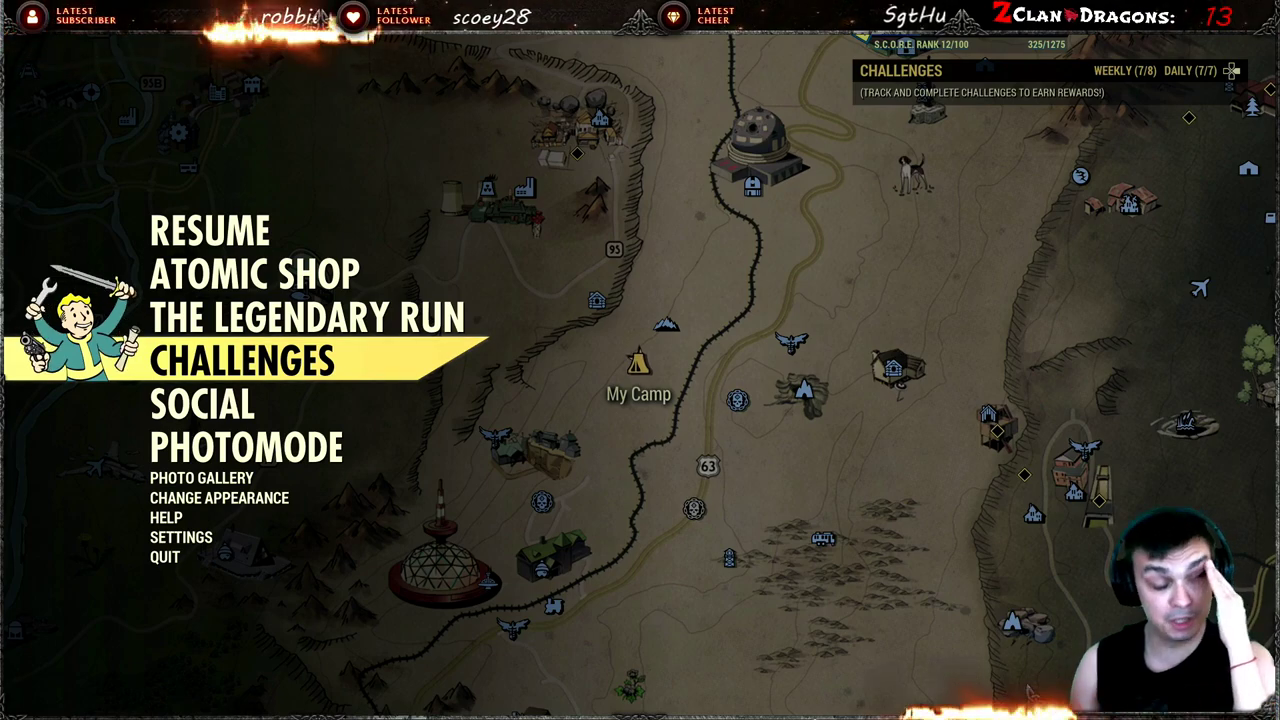
key("Up")
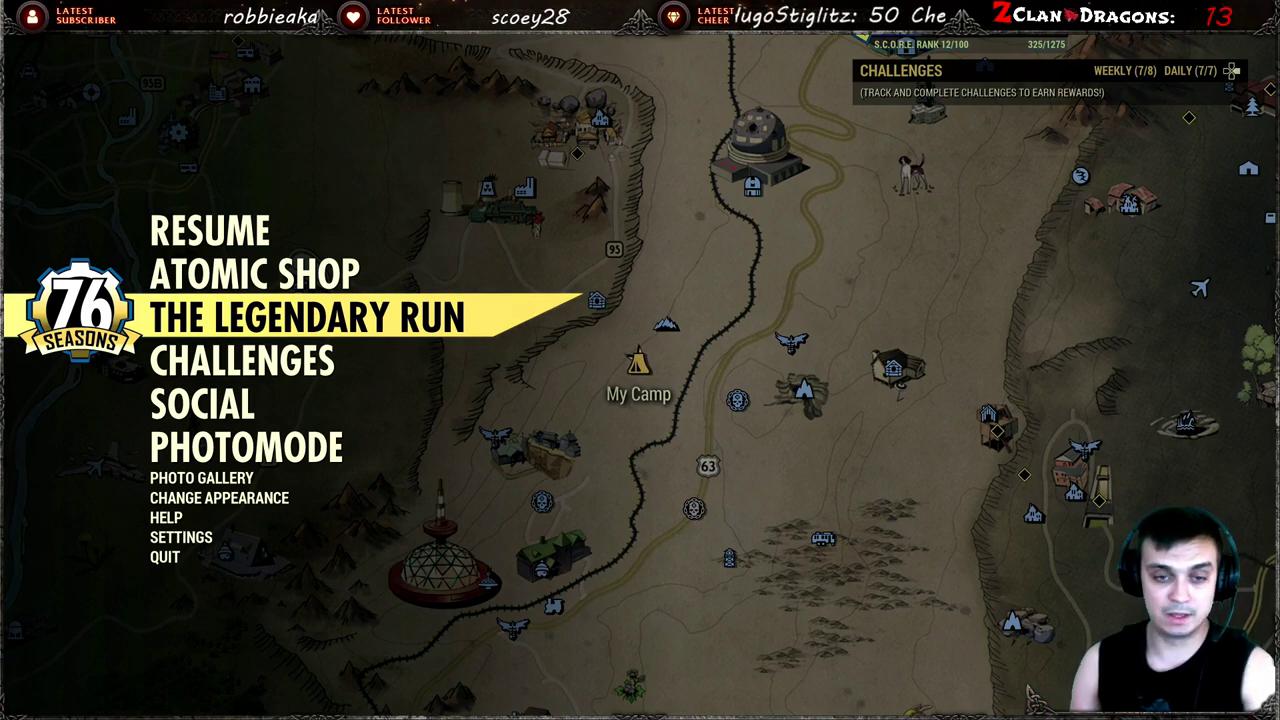
key("Escape")
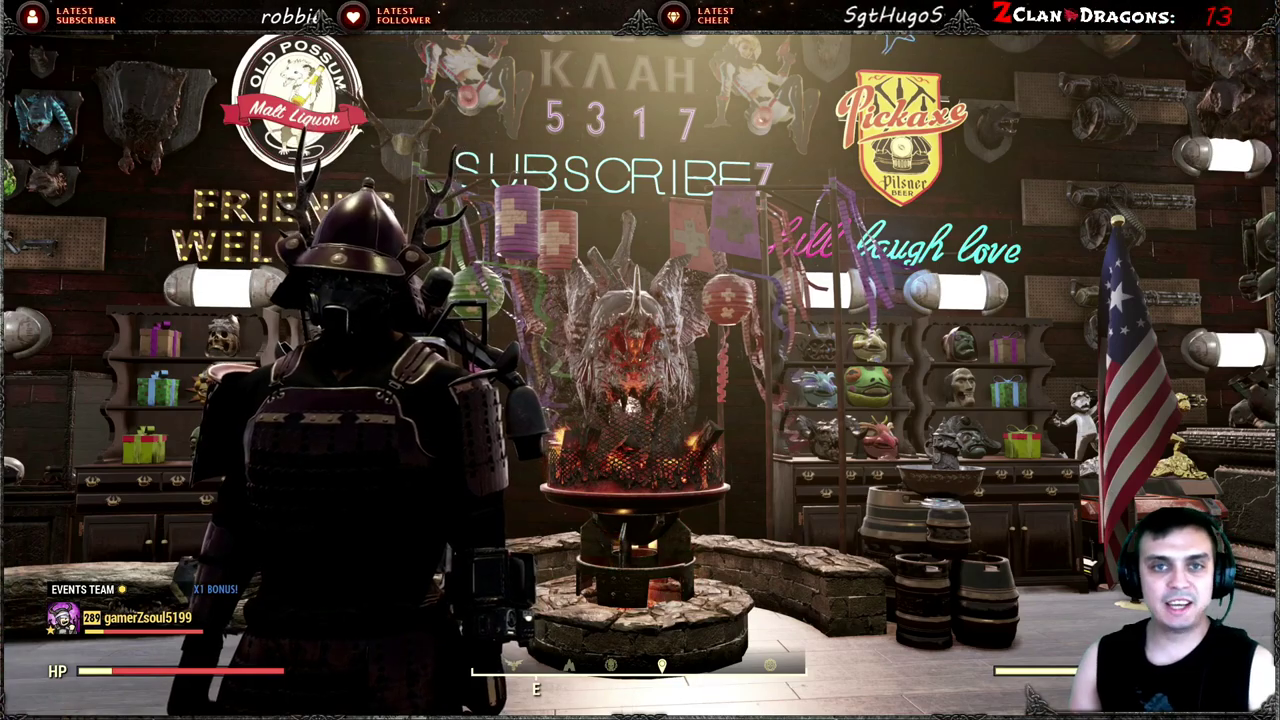
key("w")
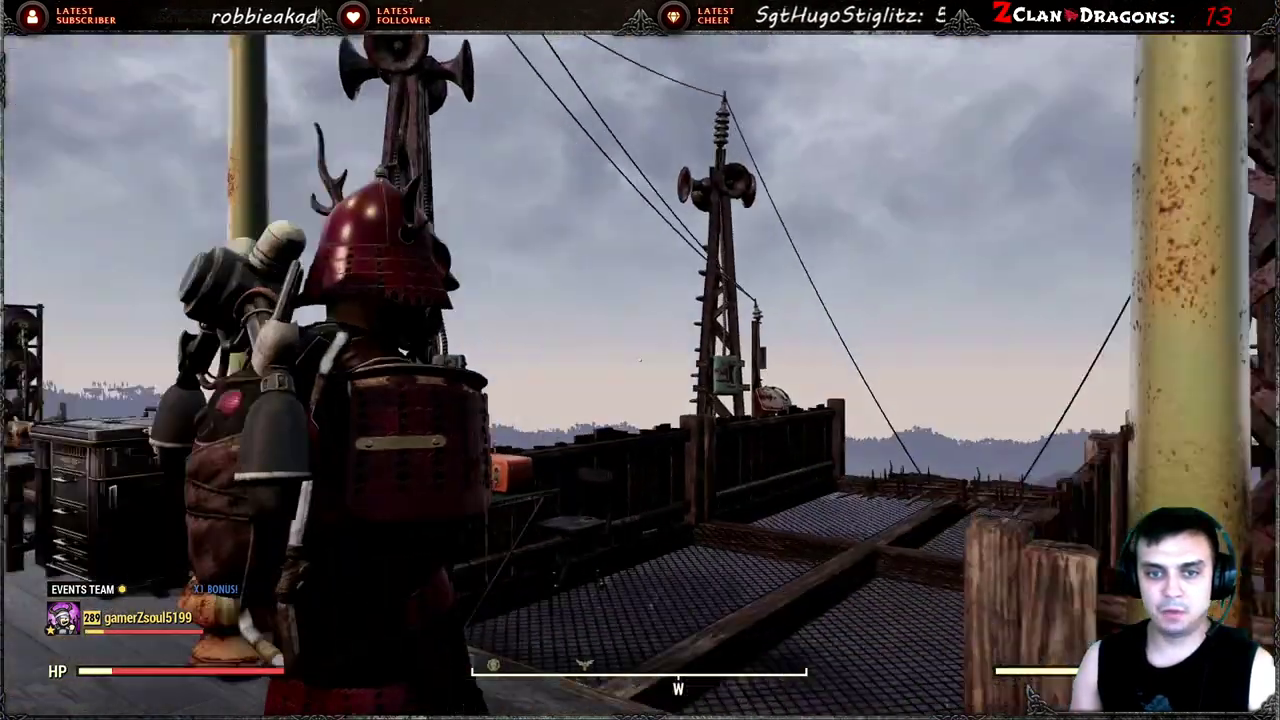